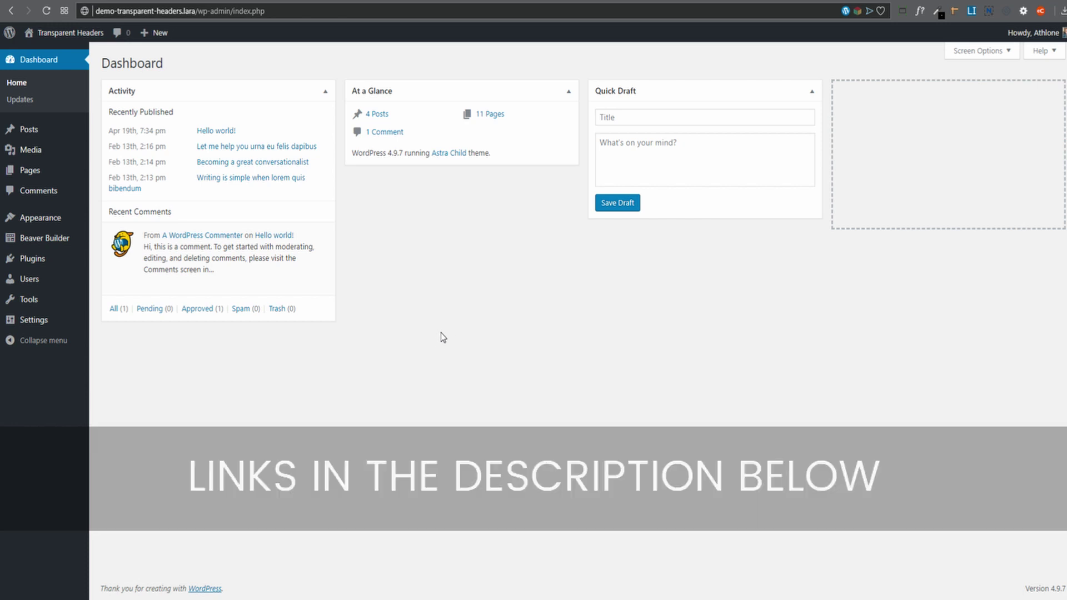
# Create a new Themer Layout titled 'Transparent Header' with the Header layout type
pyautogui.moveTo(37, 238)
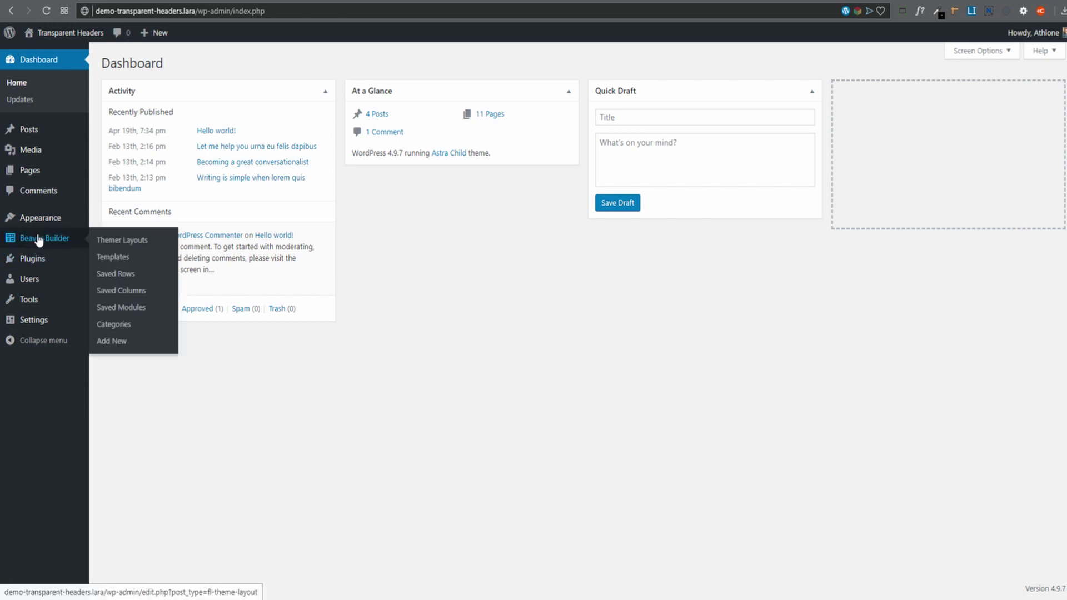
pyautogui.click(123, 241)
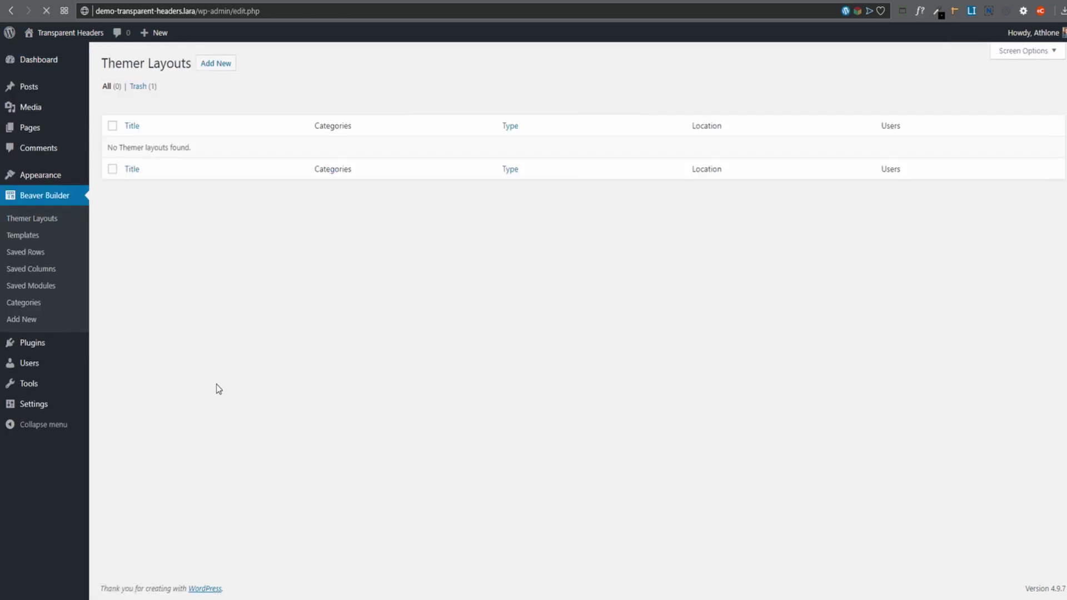
pyautogui.click(216, 72)
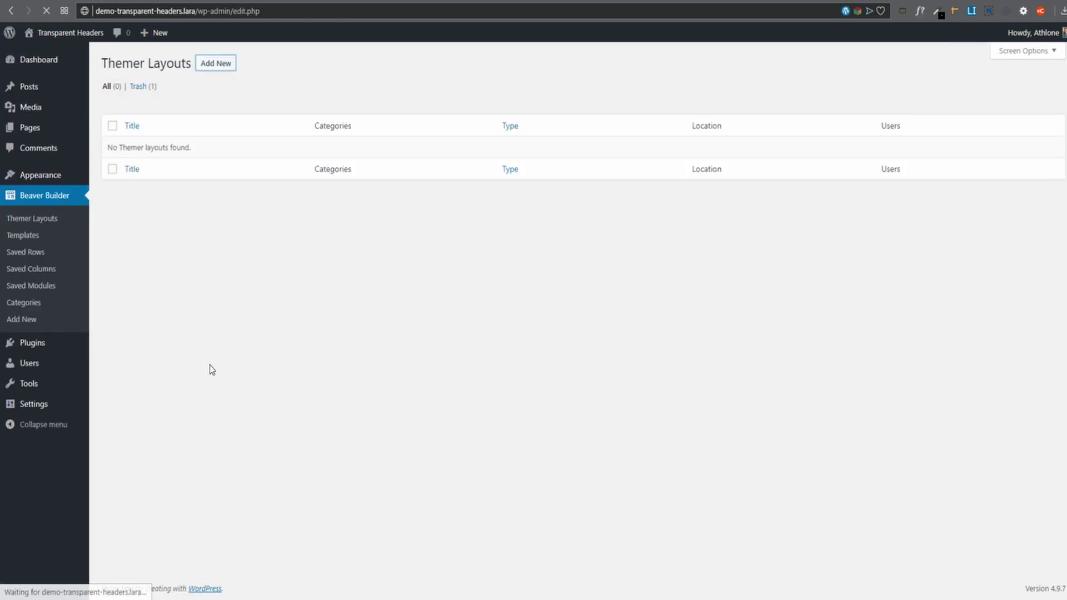
pyautogui.click(384, 120)
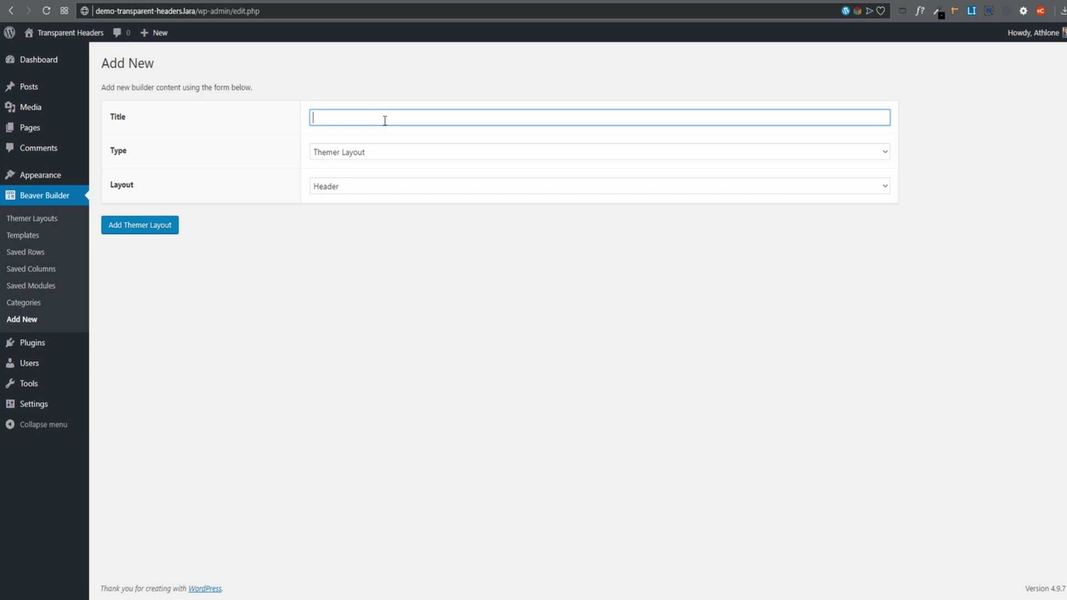
pyautogui.write('Transpa')
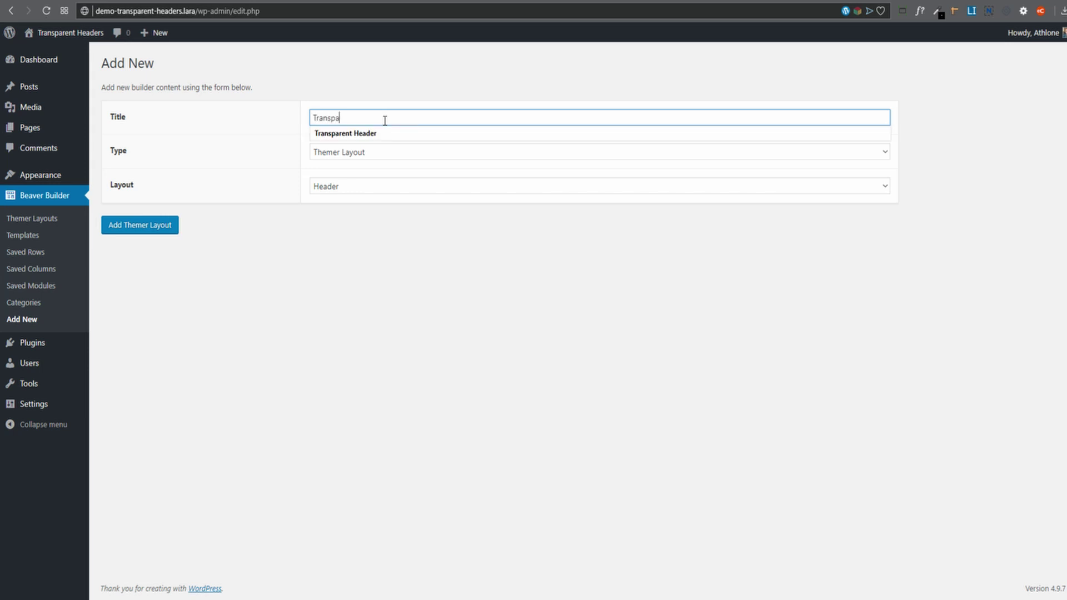
pyautogui.write('rent Header')
pyautogui.press('Tab')
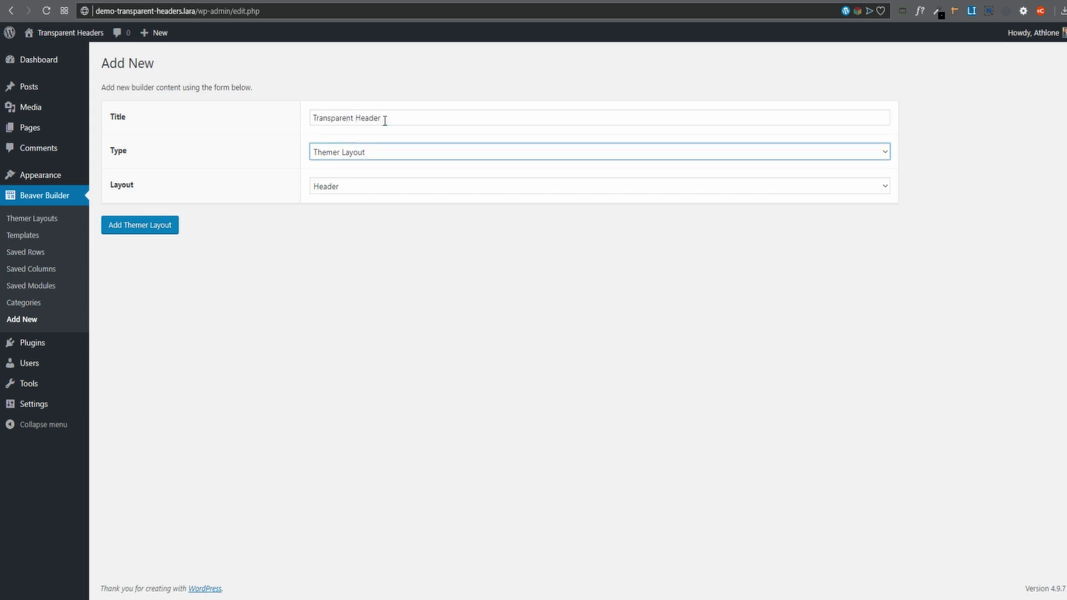
pyautogui.click(351, 191)
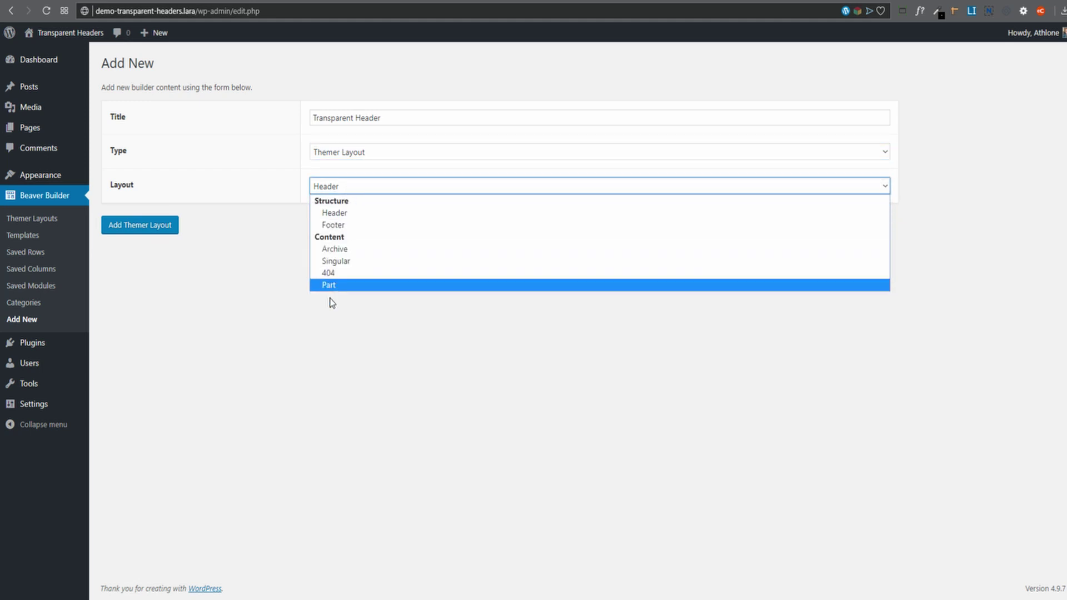
pyautogui.click(283, 218)
pyautogui.click(129, 227)
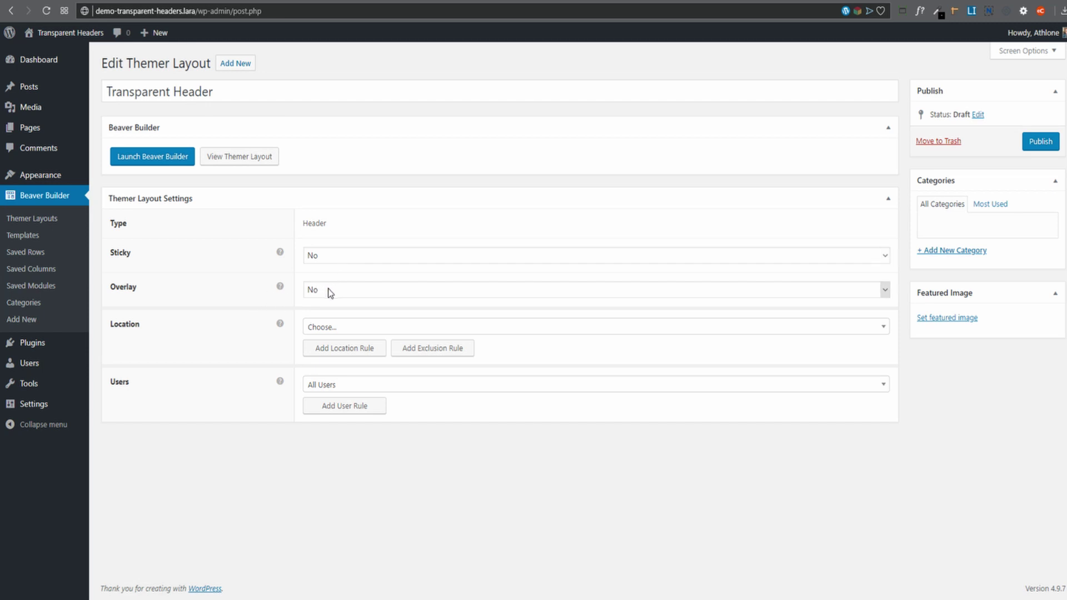
# Set the layout's Overlay to Yes, keep the Transparent background, and set Location to Entire Site
pyautogui.click(384, 291)
pyautogui.click(345, 306)
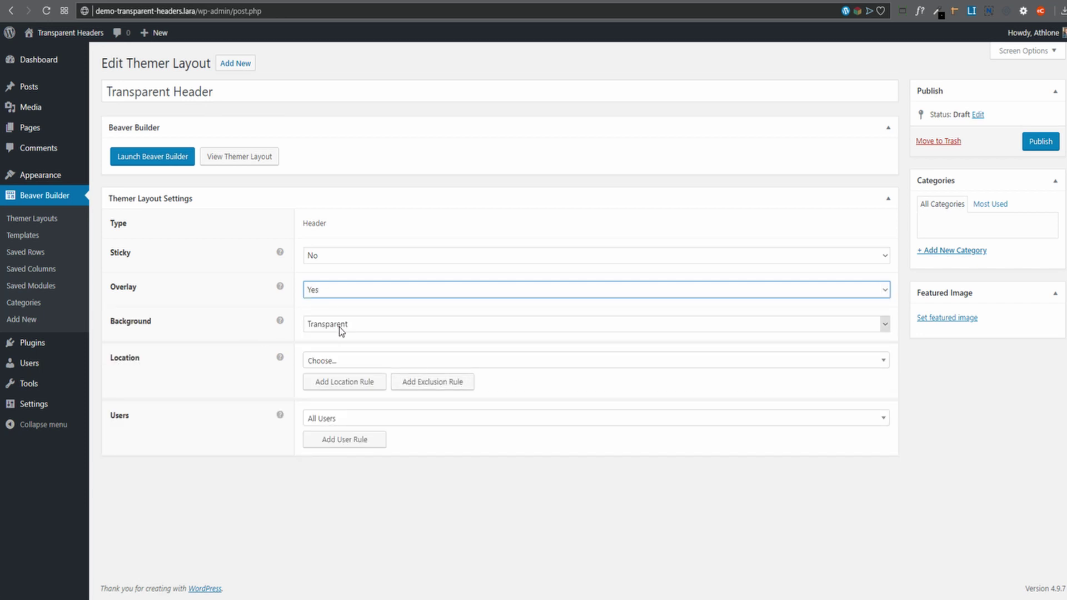
pyautogui.click(340, 364)
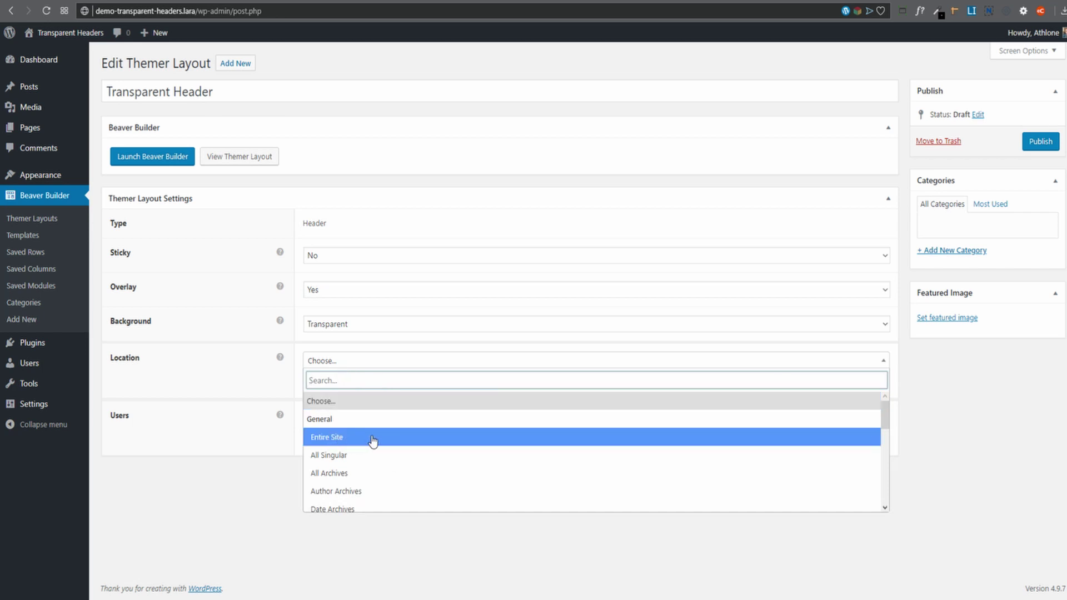
pyautogui.scroll(-2, 373, 439)
pyautogui.scroll(2, 381, 408)
pyautogui.scroll(-1, 375, 458)
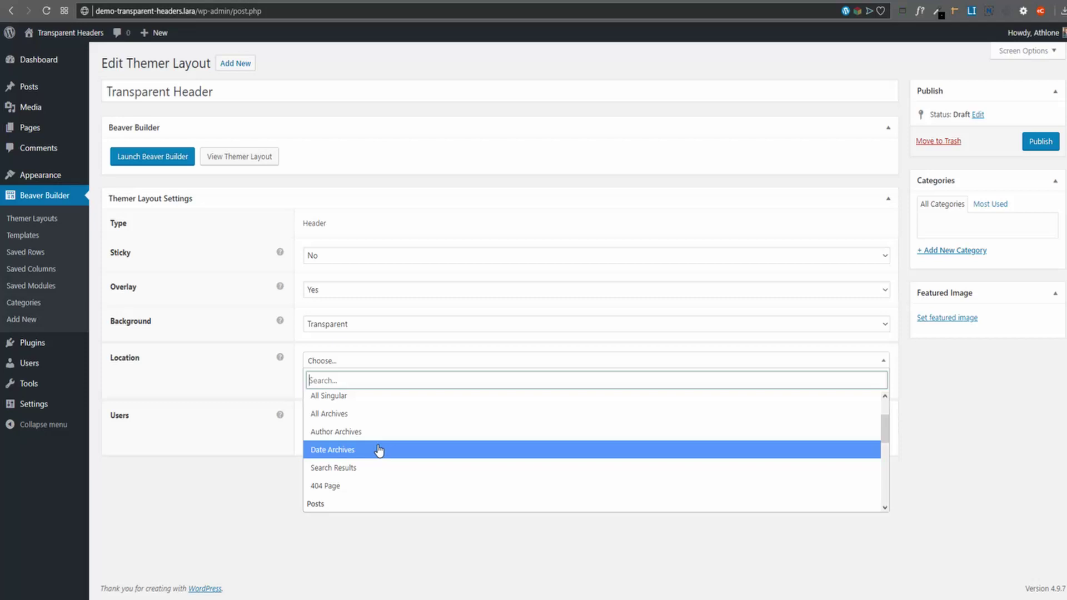
pyautogui.scroll(-1, 399, 432)
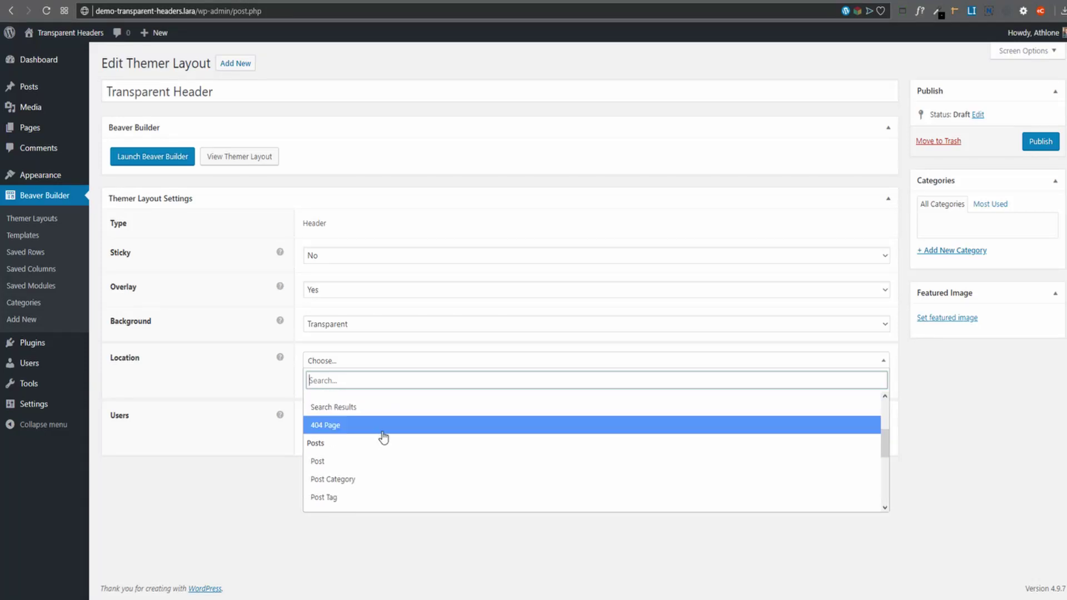
pyautogui.scroll(-5, 383, 437)
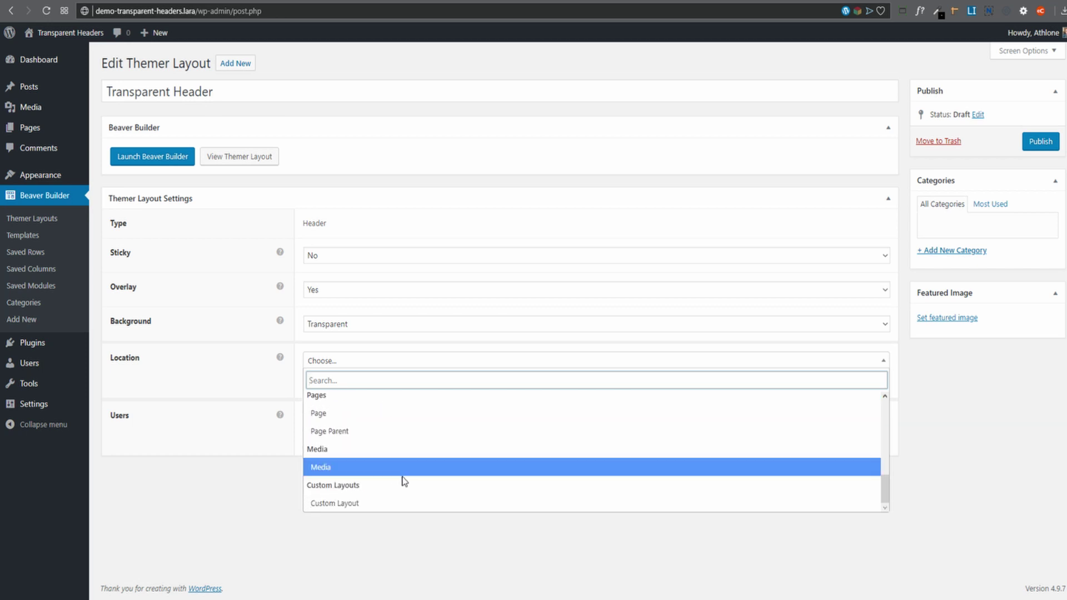
pyautogui.scroll(10, 403, 480)
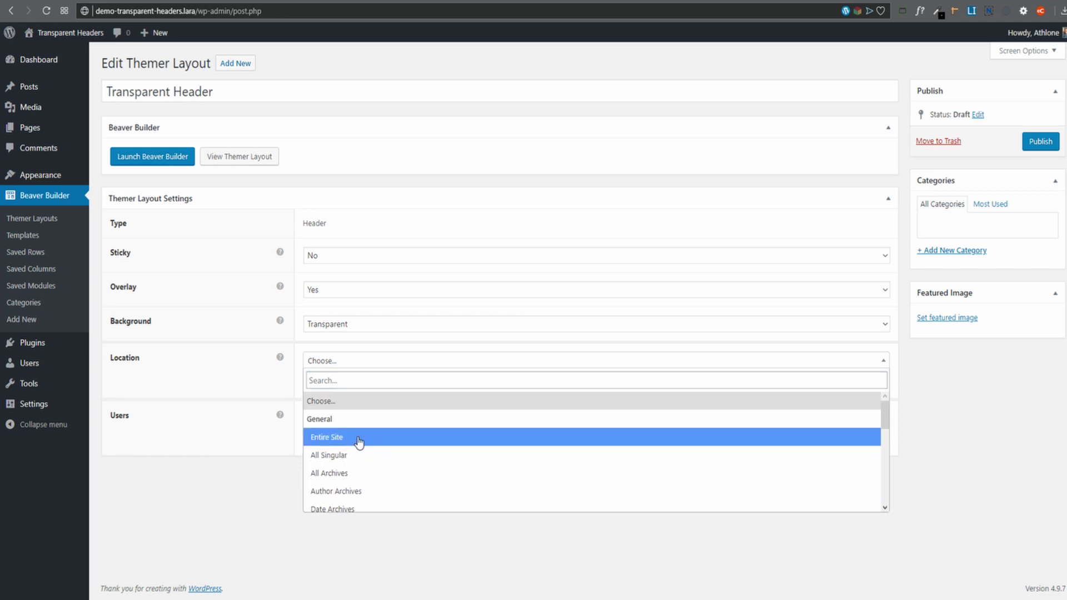
pyautogui.click(360, 439)
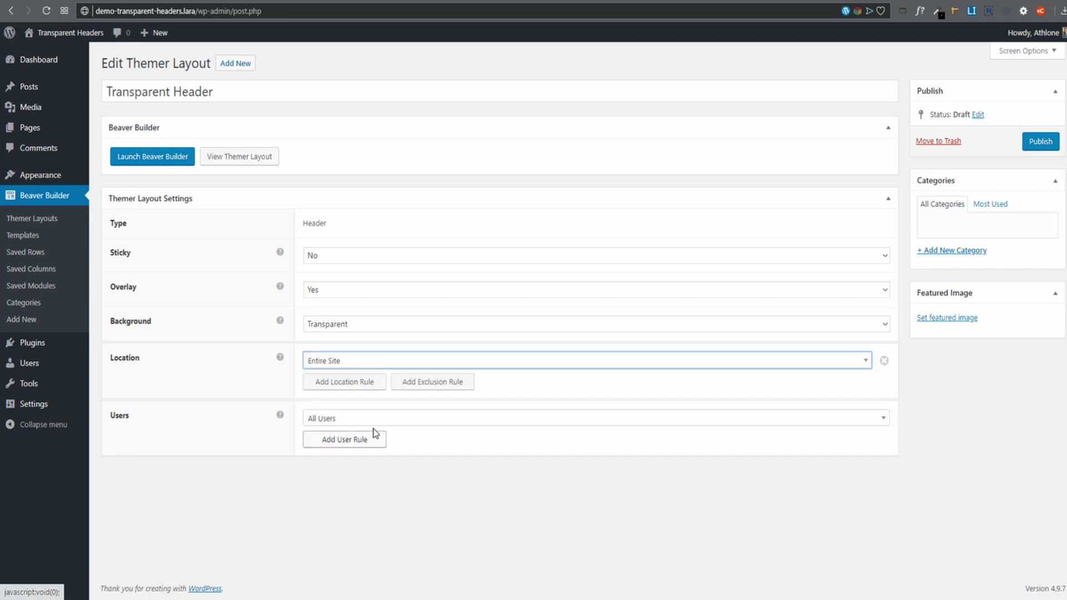
# Open the Transparent Header layout in Beaver Builder and look over the blue header
pyautogui.click(155, 163)
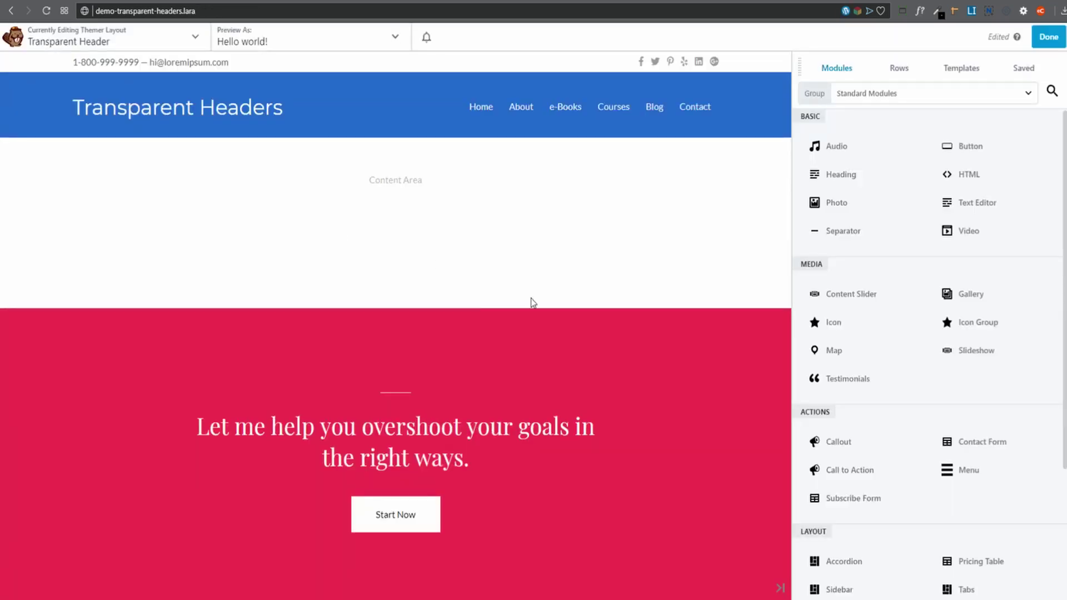
pyautogui.scroll(-1, 505, 228)
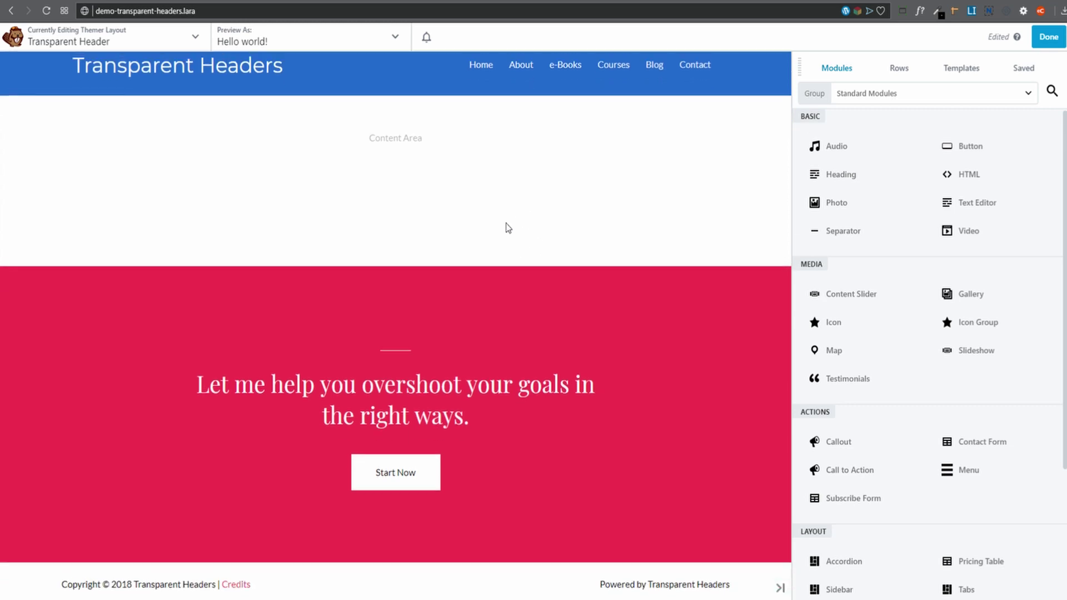
pyautogui.scroll(1, 556, 250)
pyautogui.scroll(-1, 454, 241)
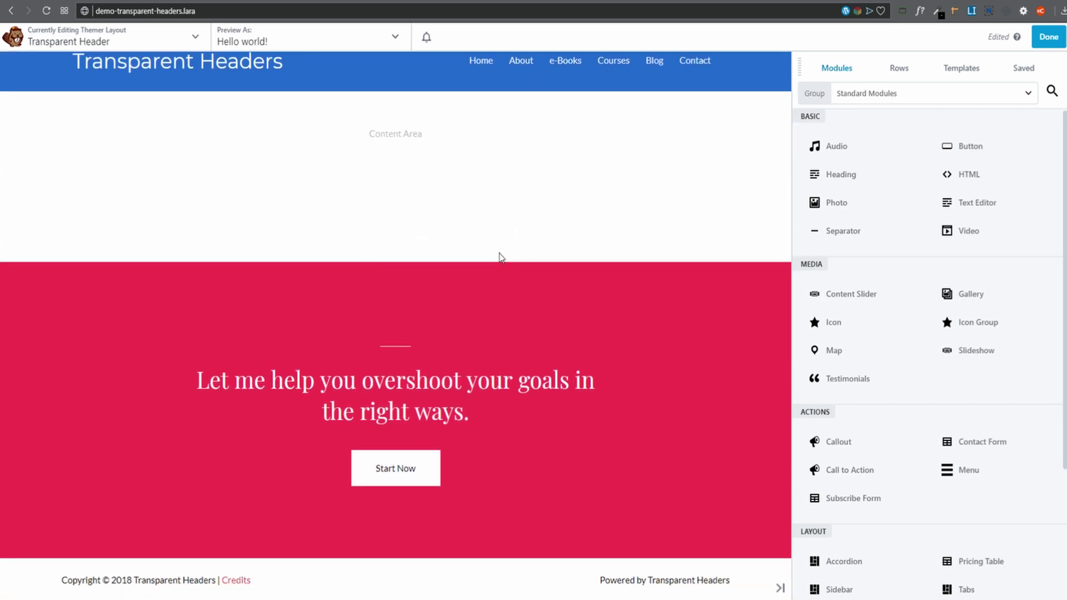
pyautogui.scroll(1, 498, 257)
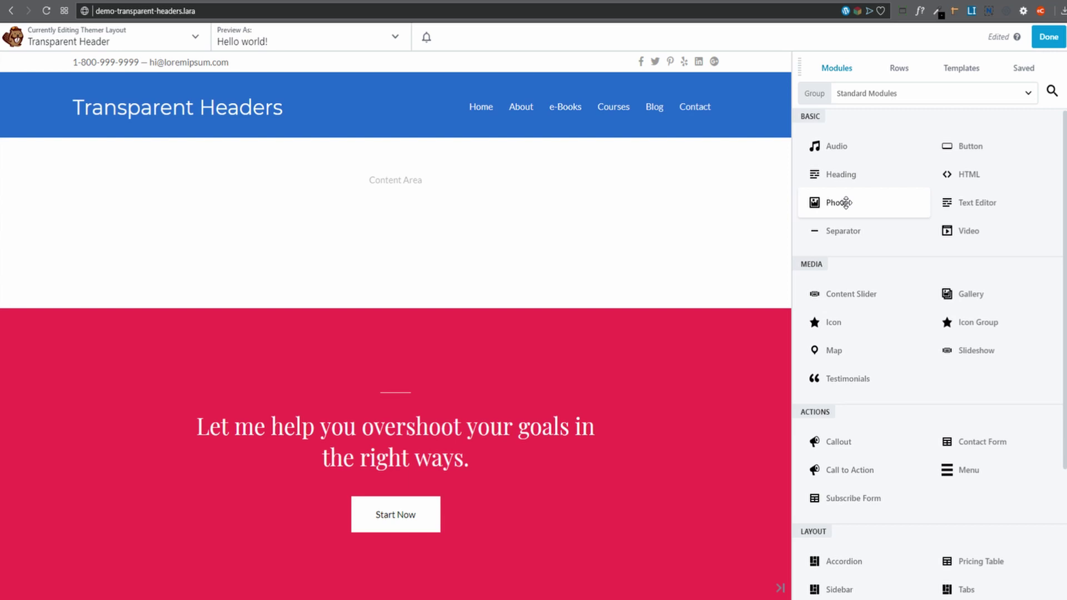
# Add a trial Photo module to the header, delete it, and finish editing
pyautogui.moveTo(838, 202); pyautogui.dragTo(173, 249)
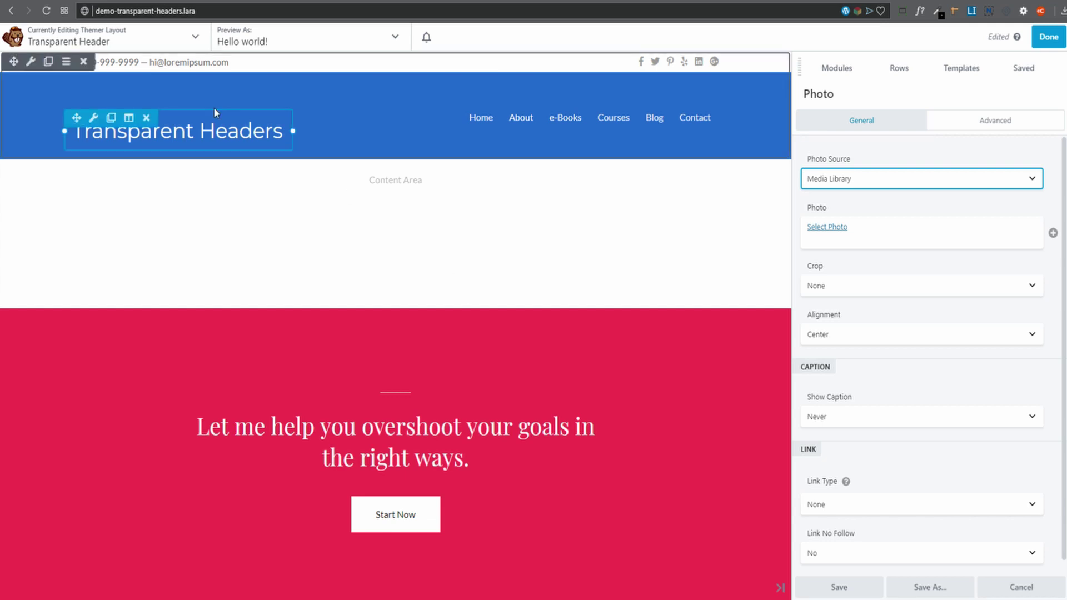
pyautogui.click(146, 92)
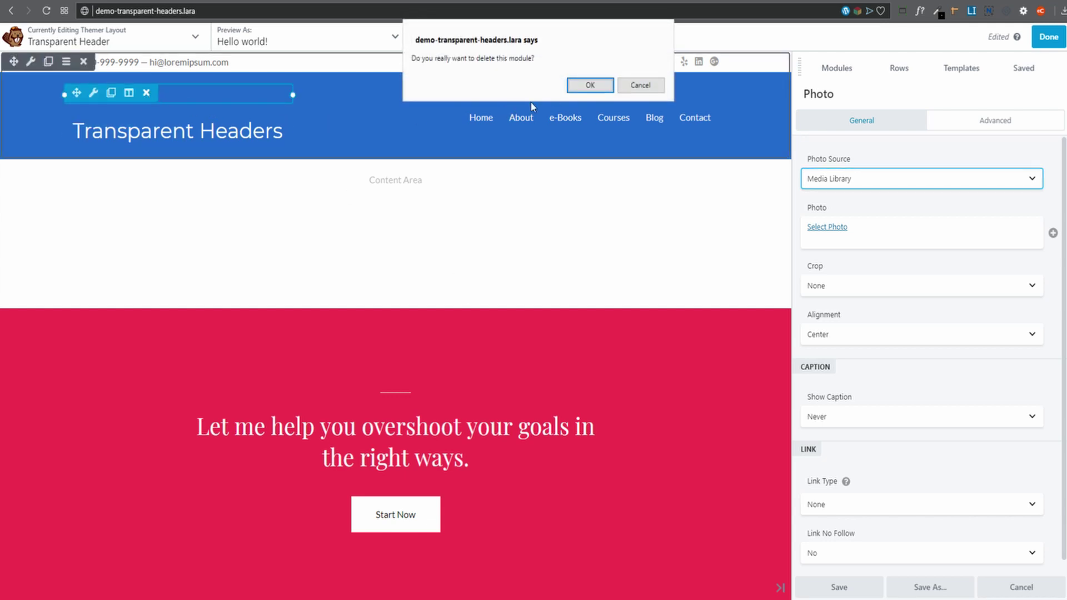
pyautogui.click(589, 78)
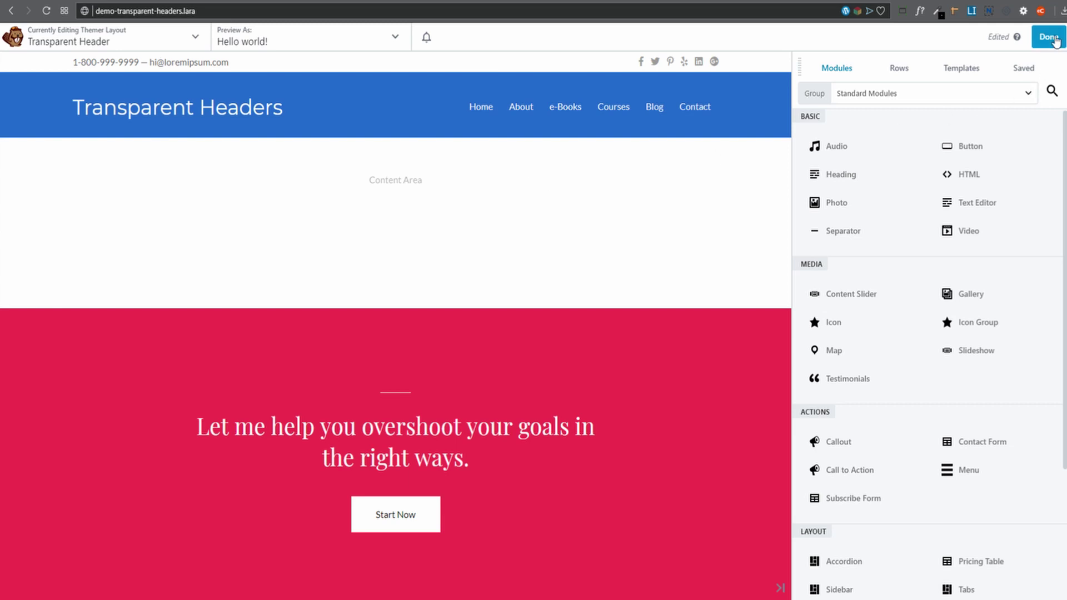
pyautogui.click(1055, 40)
# Publish the Transparent Header layout and reload the site's home page to load it
pyautogui.click(999, 37)
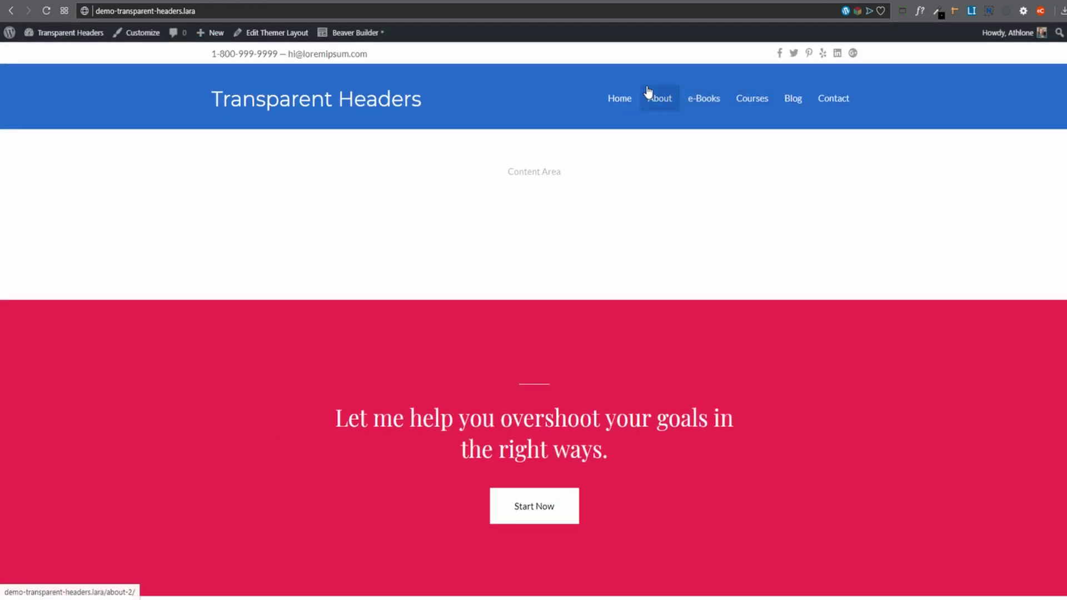
pyautogui.hotkey('ctrl', 'Tab')
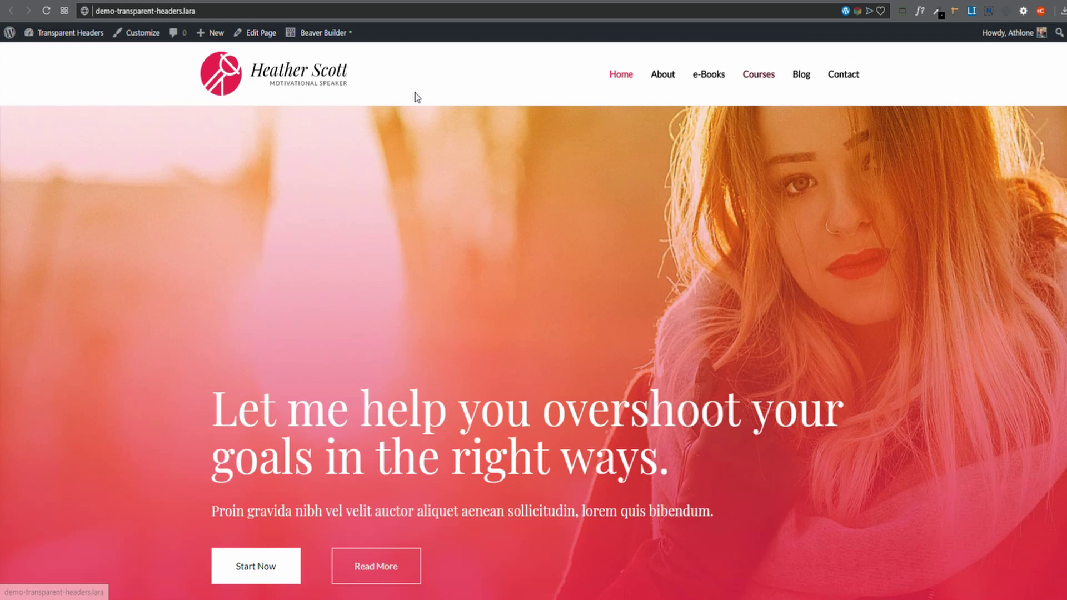
pyautogui.rightClick(272, 71)
pyautogui.press('Escape')
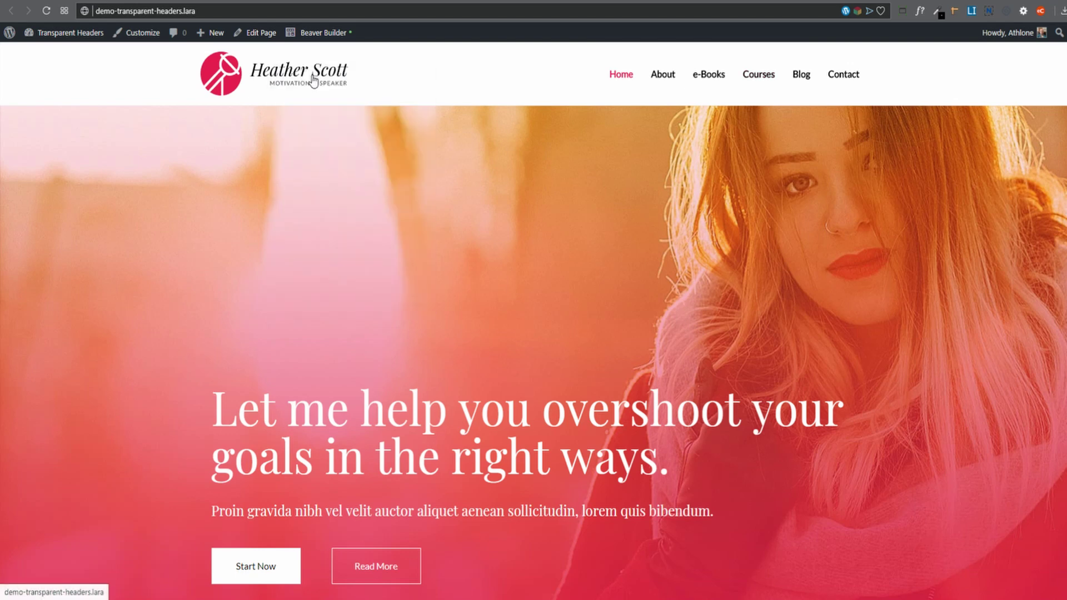
pyautogui.click(309, 79)
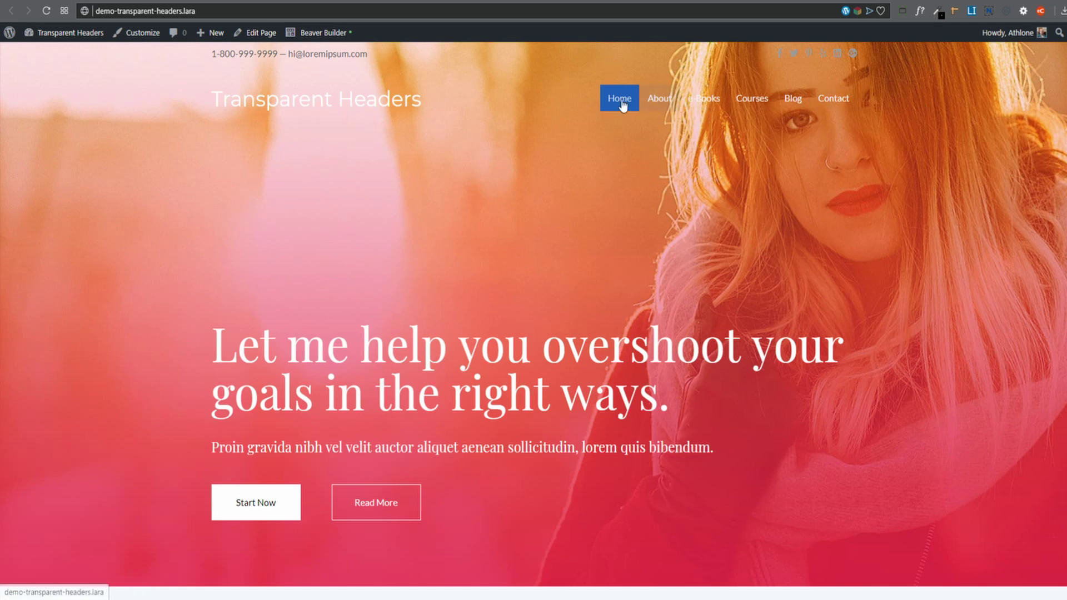
pyautogui.moveTo(192, 95); pyautogui.dragTo(472, 105)
pyautogui.click(192, 99)
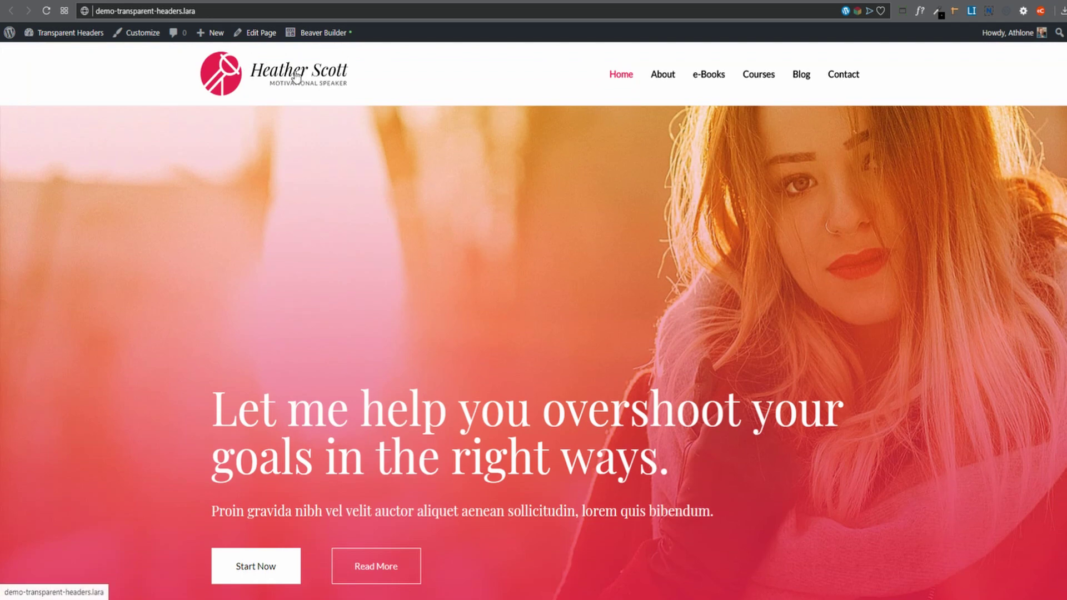
pyautogui.click(320, 76)
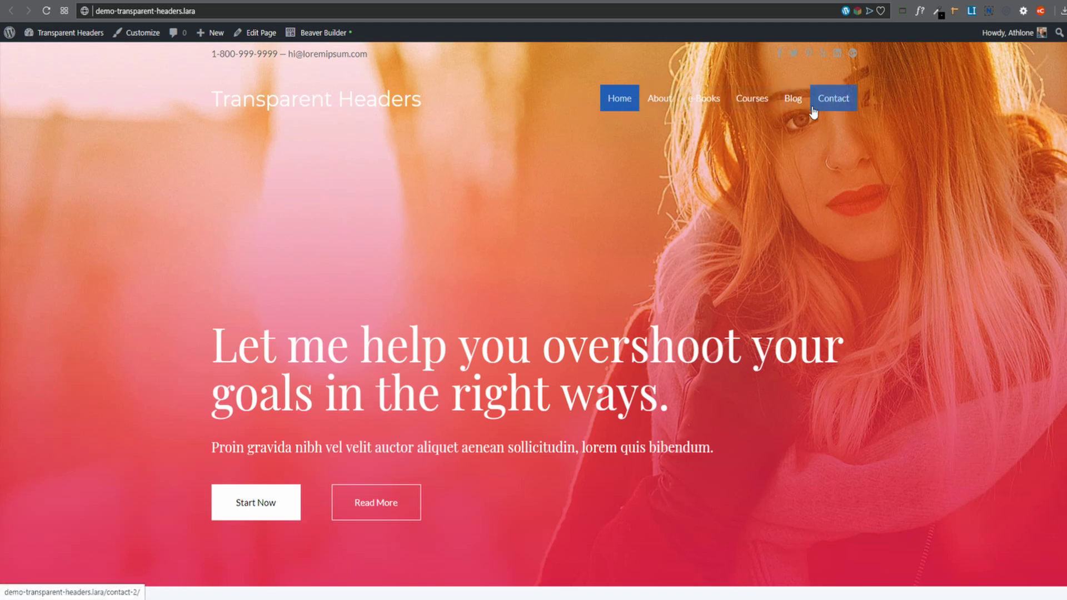
# Scroll the home page down to the featured logos and back up to check the header
pyautogui.scroll(-4, 594, 173)
pyautogui.scroll(-8, 593, 173)
pyautogui.scroll(13, 594, 172)
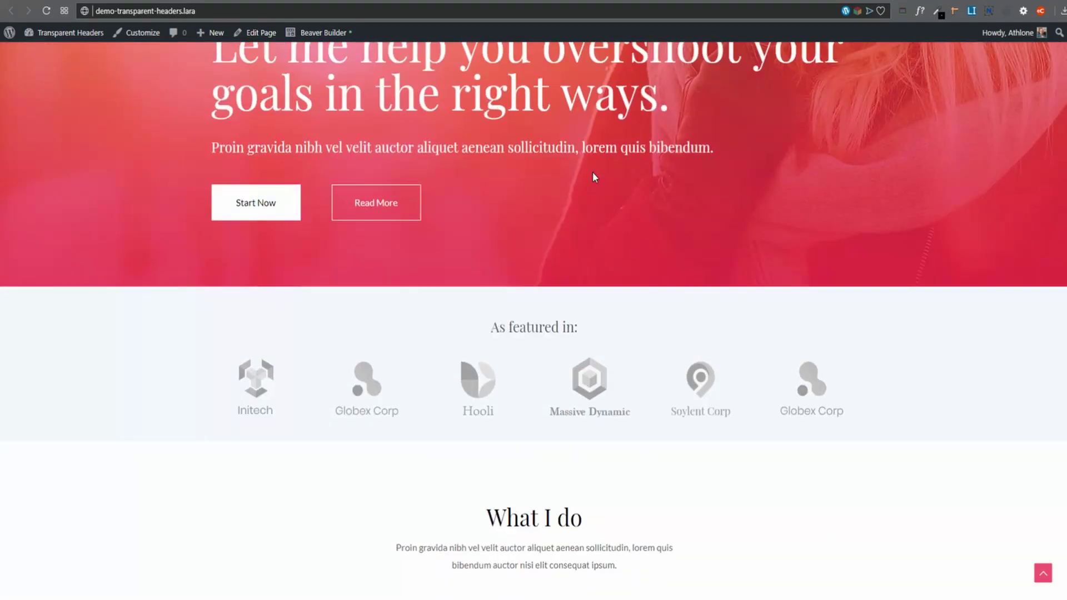
pyautogui.scroll(-5, 687, 278)
pyautogui.scroll(5, 612, 357)
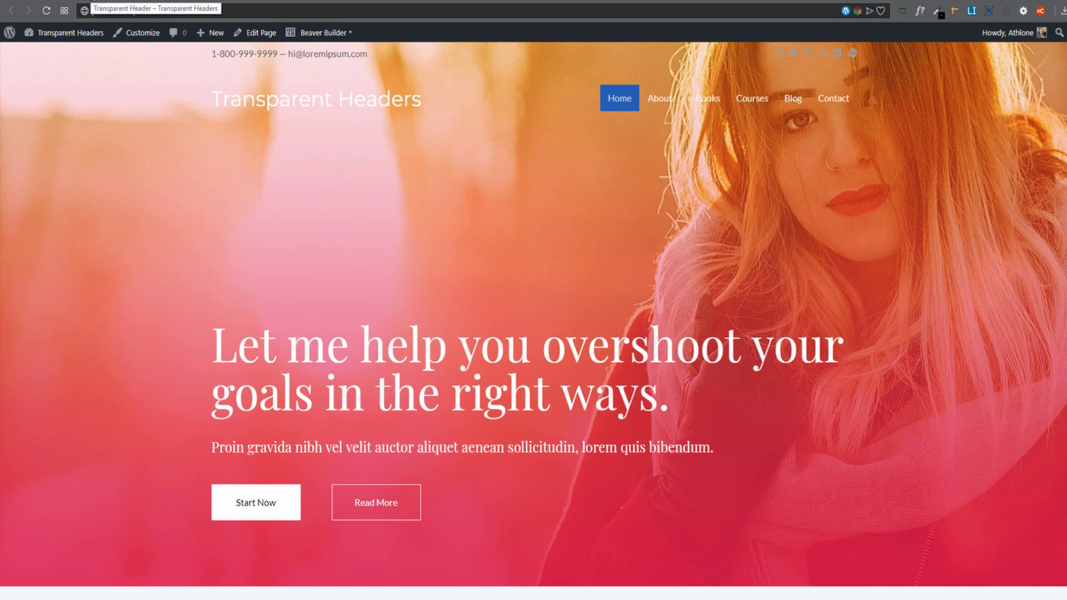
# Delete the blue header row in Beaver Builder, then discard that unsaved change
pyautogui.hotkey('ctrl', 'Tab')
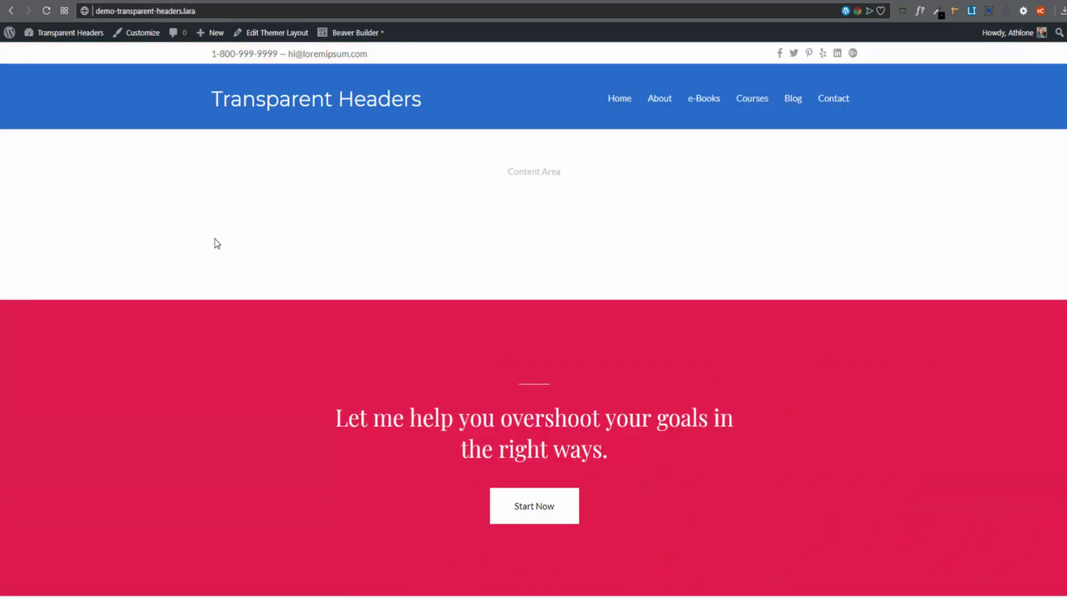
pyautogui.click(356, 33)
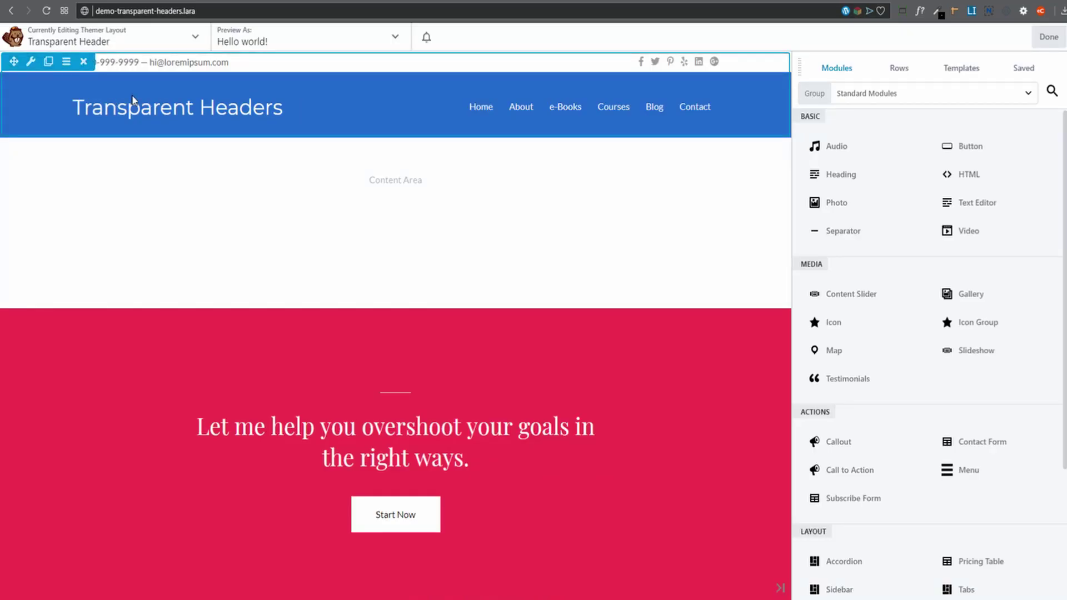
pyautogui.click(84, 62)
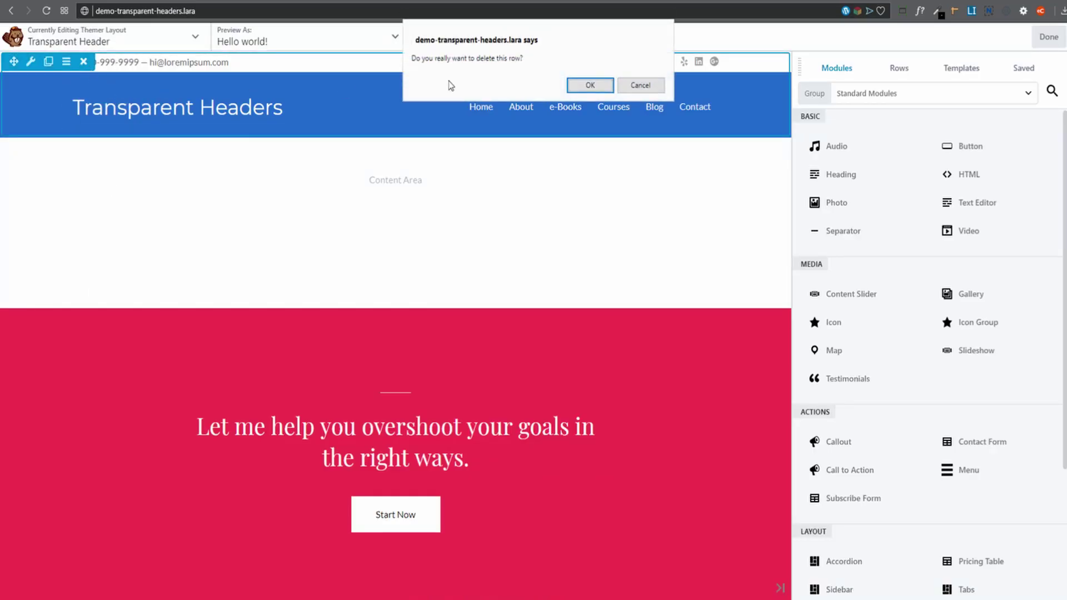
pyautogui.click(597, 85)
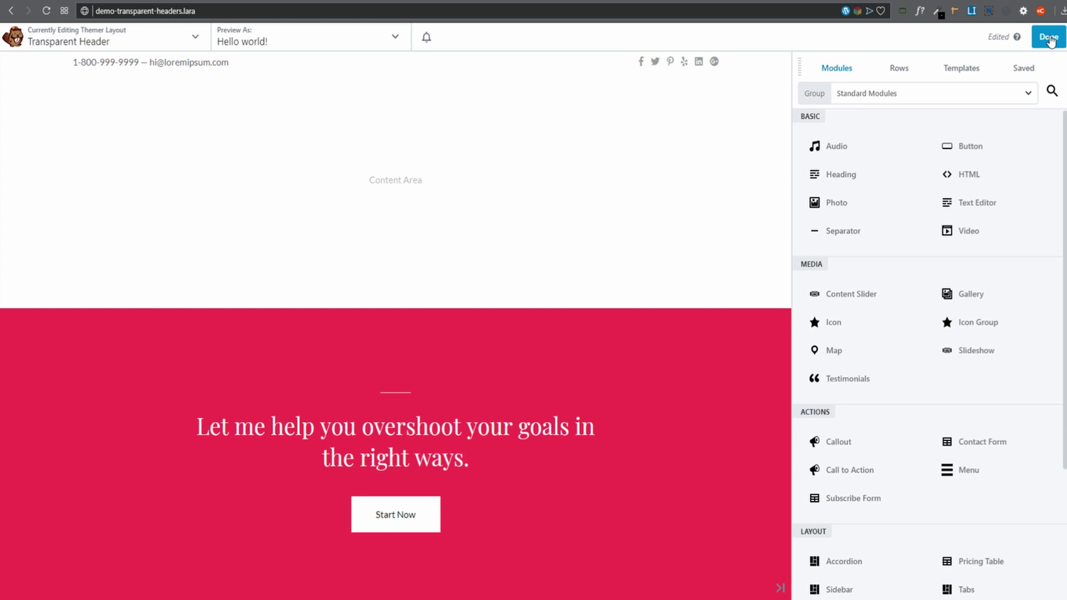
pyautogui.click(1050, 39)
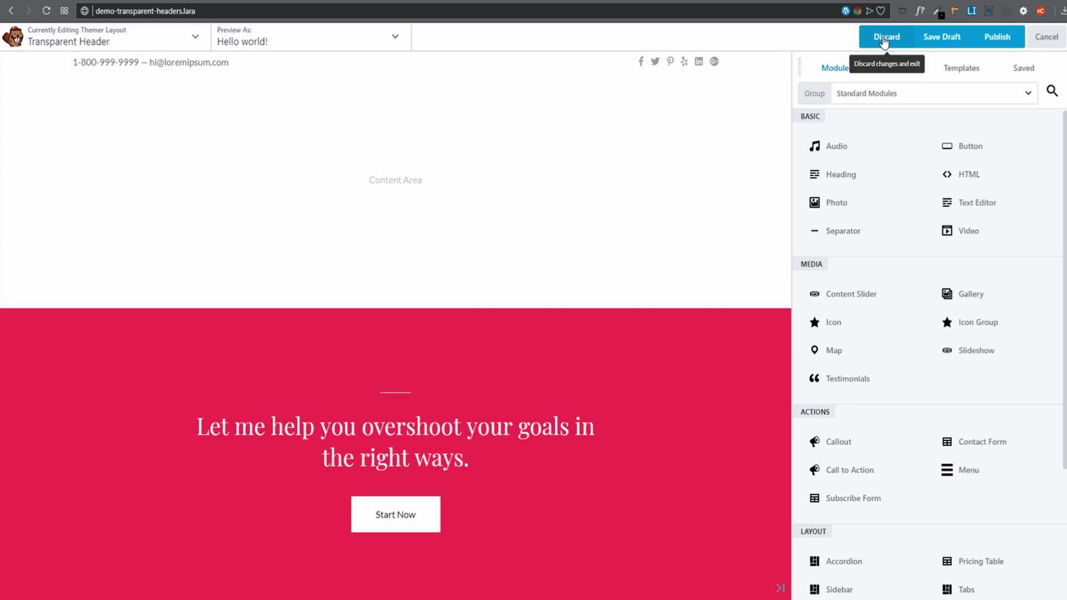
pyautogui.click(886, 38)
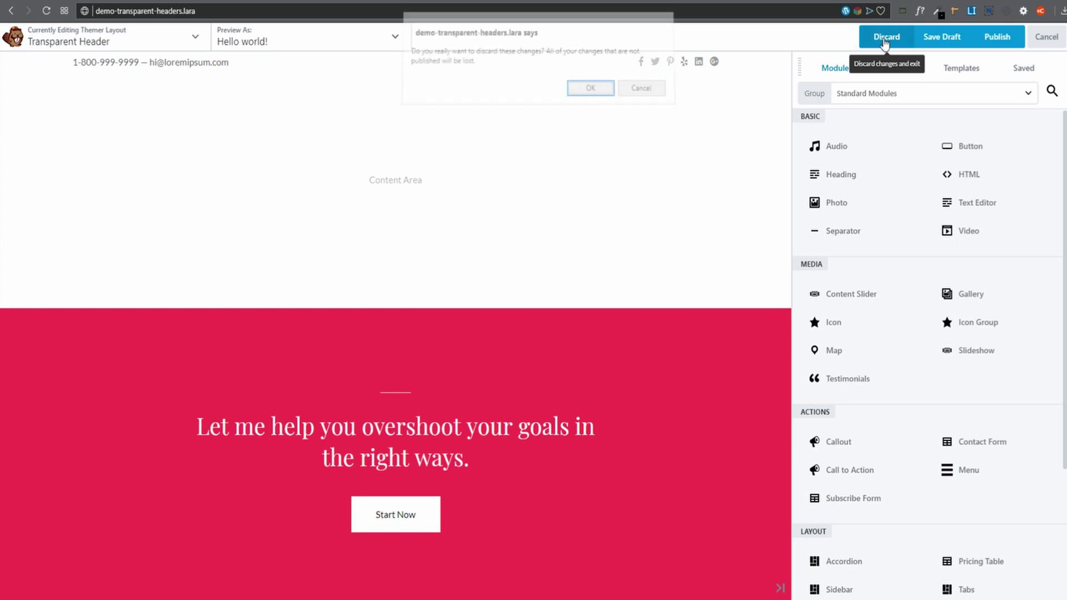
pyautogui.click(590, 95)
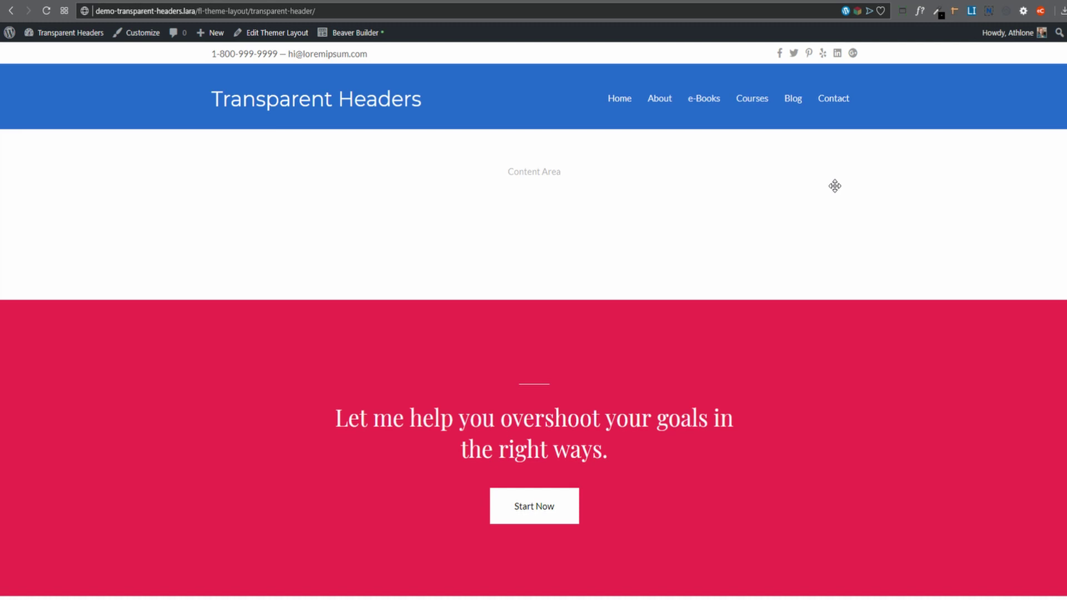
# Reopen the header in Beaver Builder and remove the top contact-details row
pyautogui.click(347, 34)
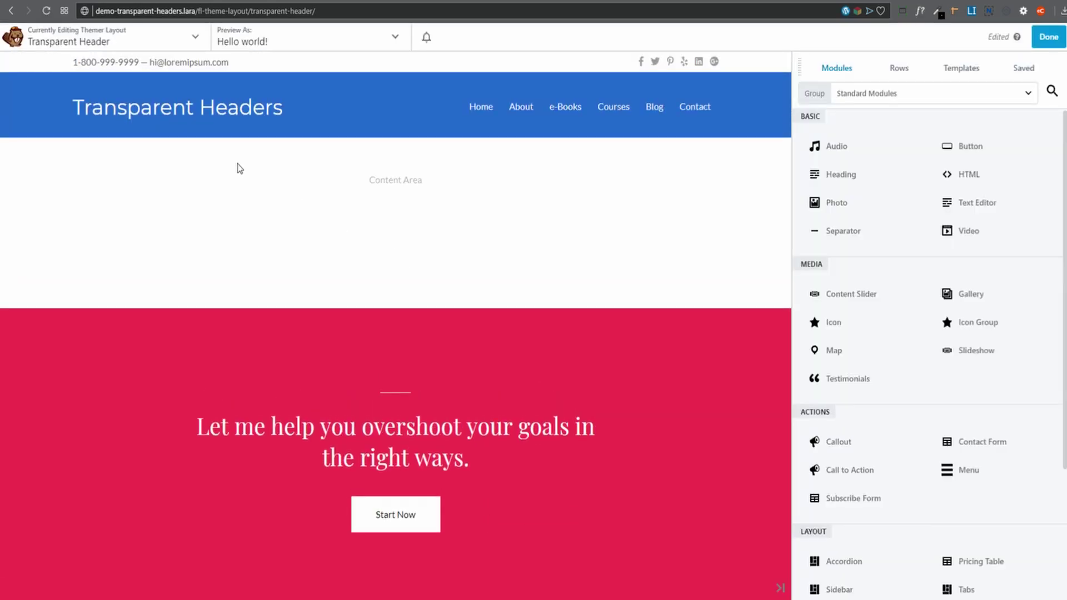
pyautogui.moveTo(27, 99)
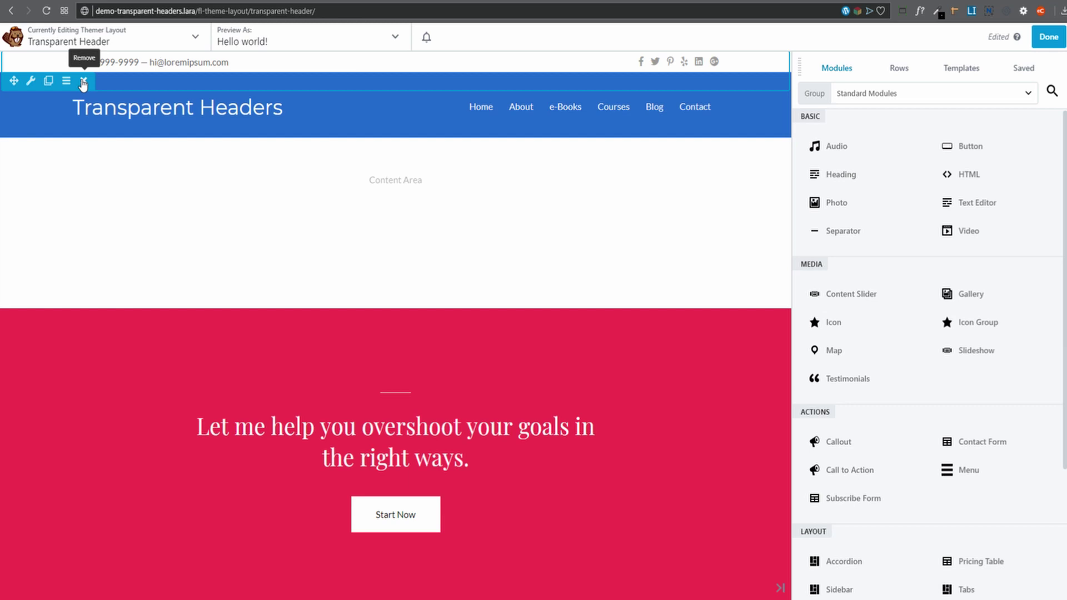
pyautogui.click(83, 82)
pyautogui.click(580, 85)
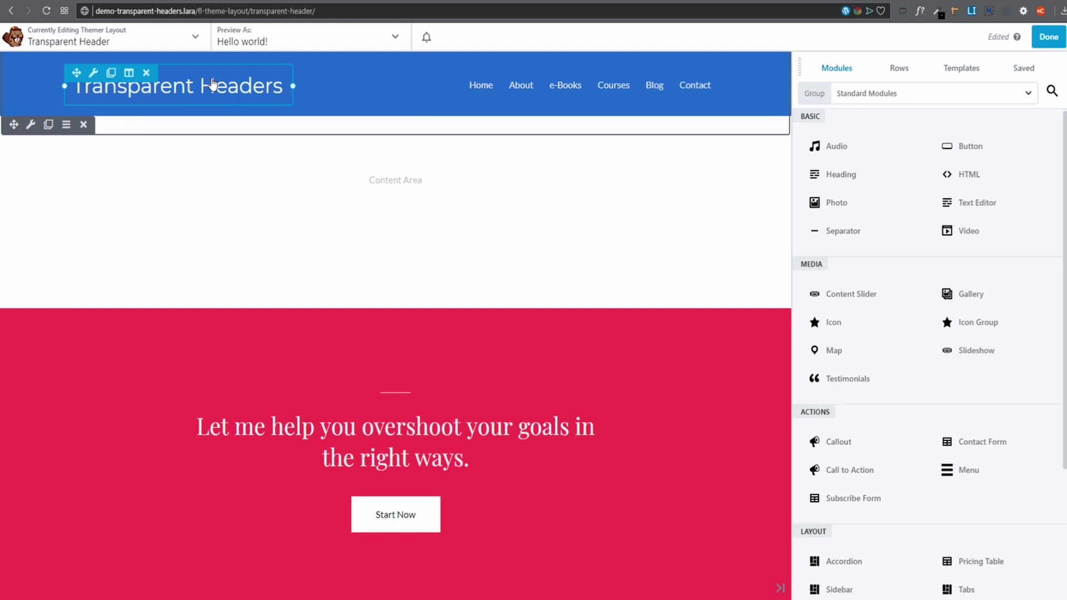
# Add a Photo module above the header title and upload logo-transparent.png
pyautogui.moveTo(833, 202); pyautogui.dragTo(86, 95)
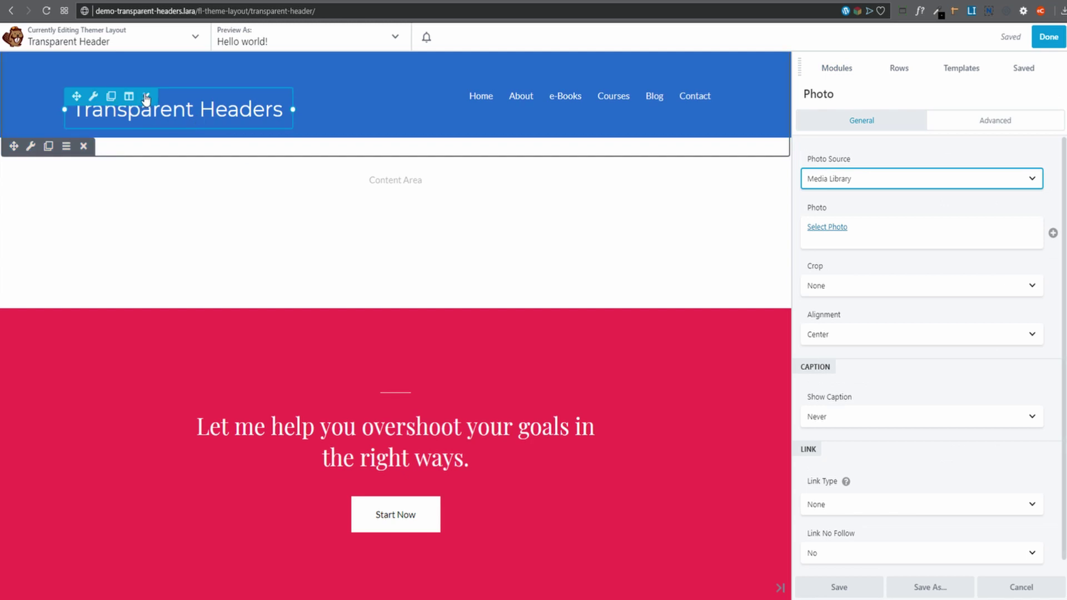
pyautogui.click(842, 228)
pyautogui.click(46, 81)
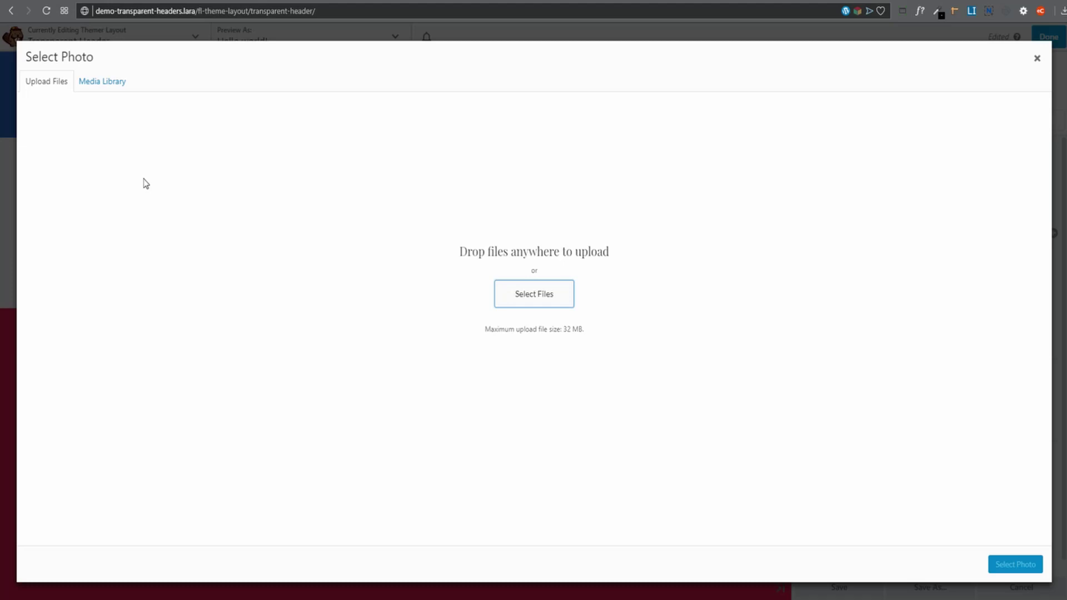
pyautogui.click(34, 85)
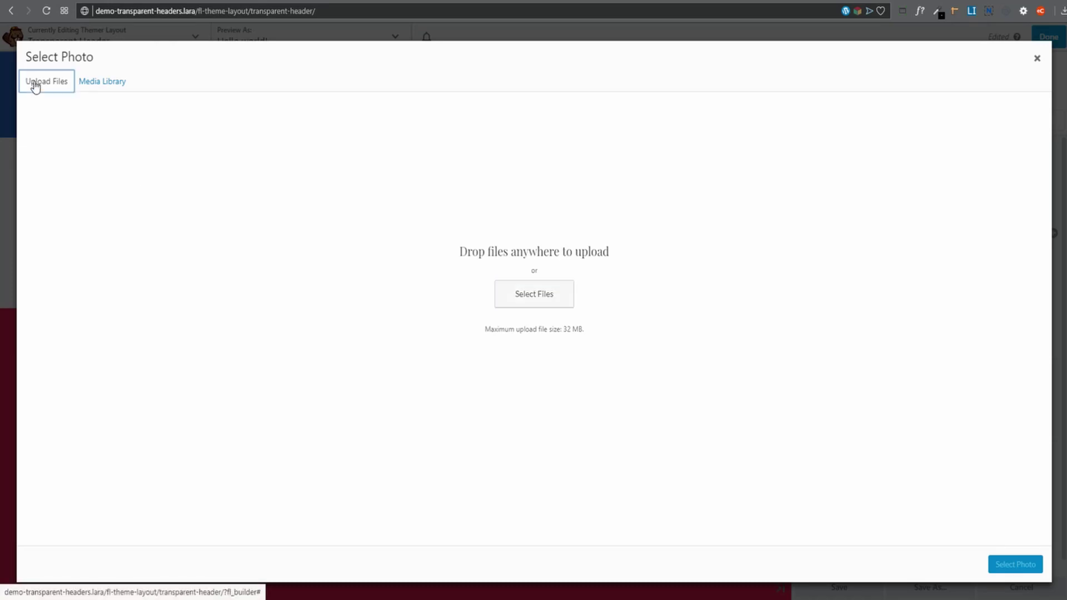
pyautogui.click(533, 300)
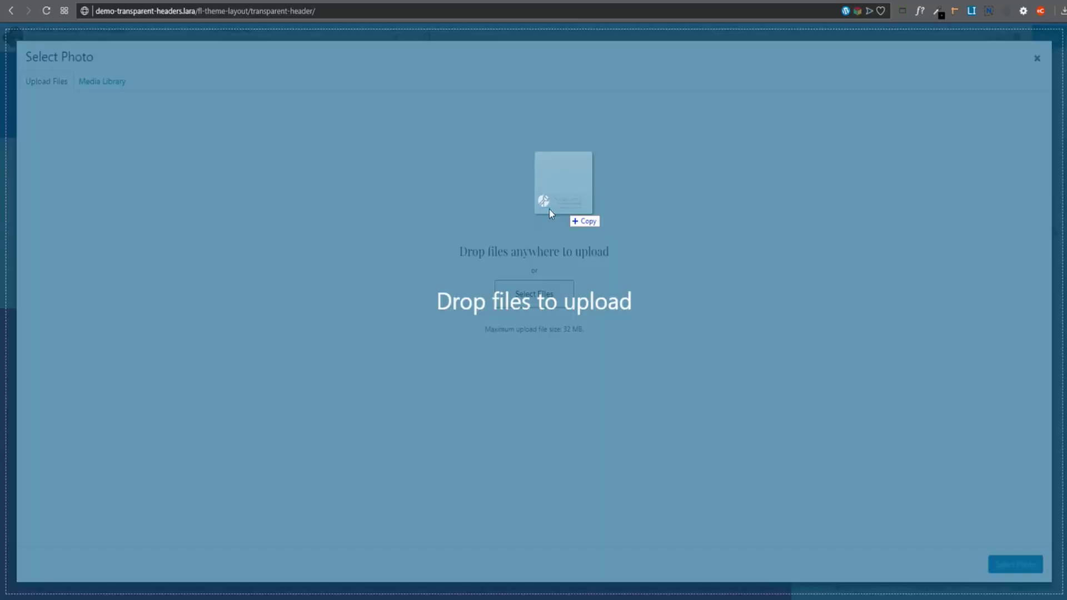
pyautogui.moveTo(545, 205); pyautogui.dragTo(545, 205)
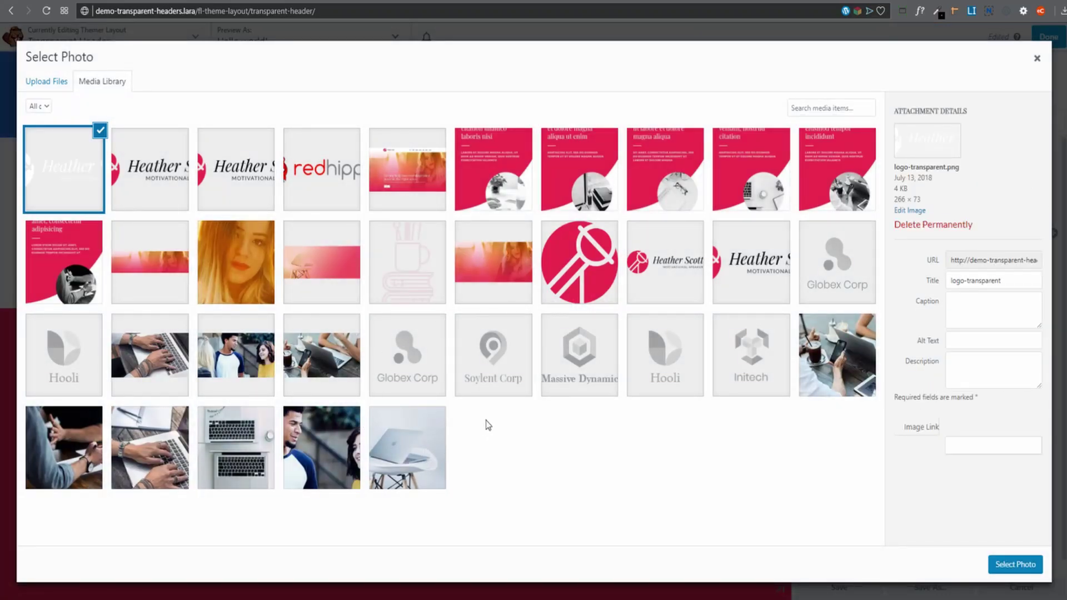
# Use logo-transparent.png in the Photo module and delete the Transparent Headers title module
pyautogui.click(51, 164)
pyautogui.click(39, 143)
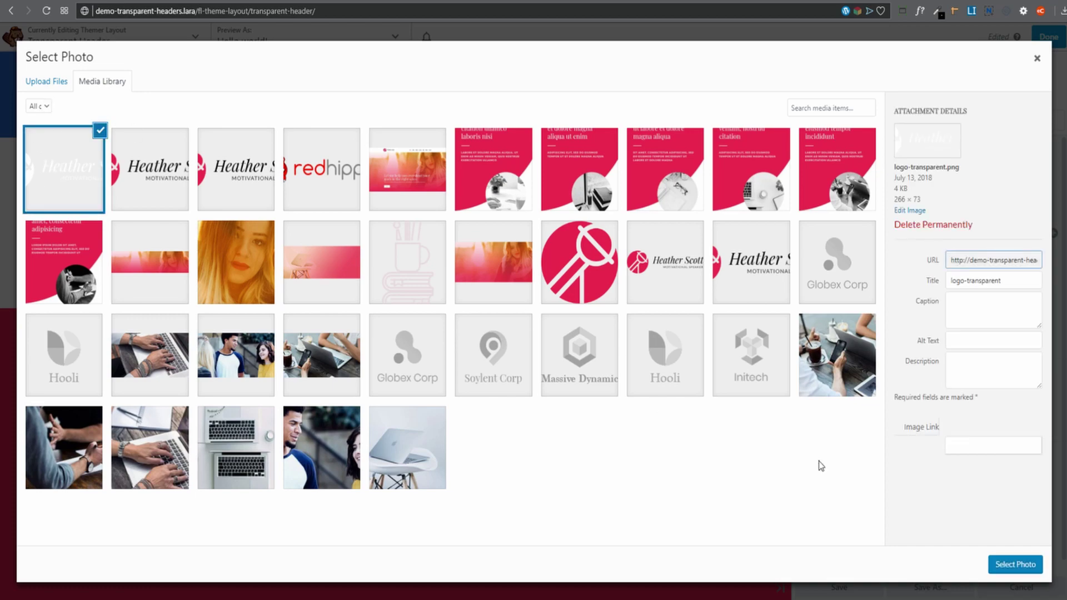
pyautogui.click(1009, 560)
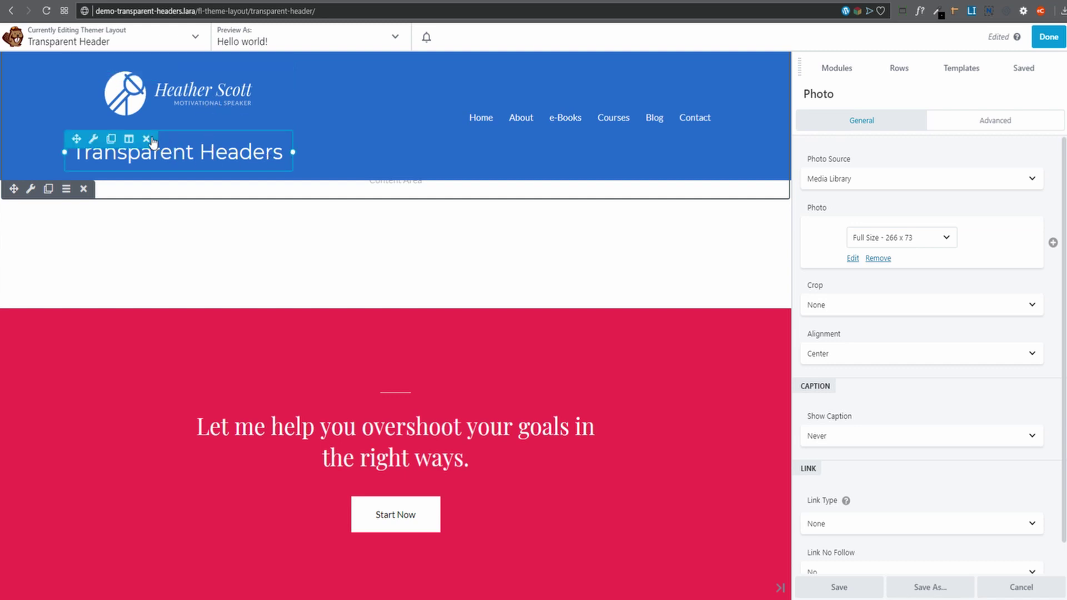
pyautogui.click(150, 139)
pyautogui.click(588, 80)
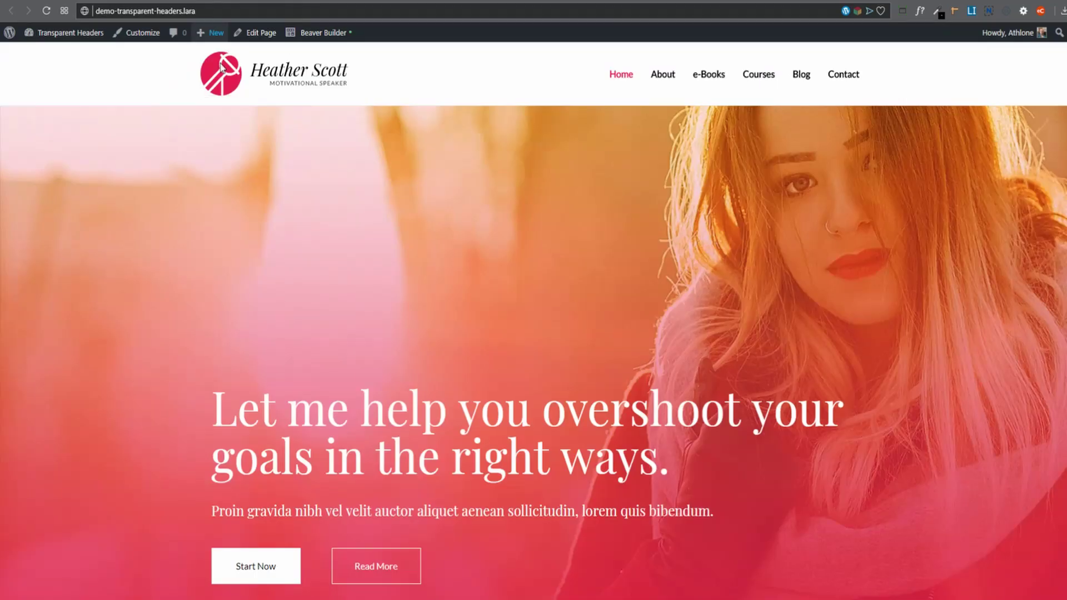
# Publish the updated header and reload the home page to confirm the white logo over the hero
pyautogui.click(329, 77)
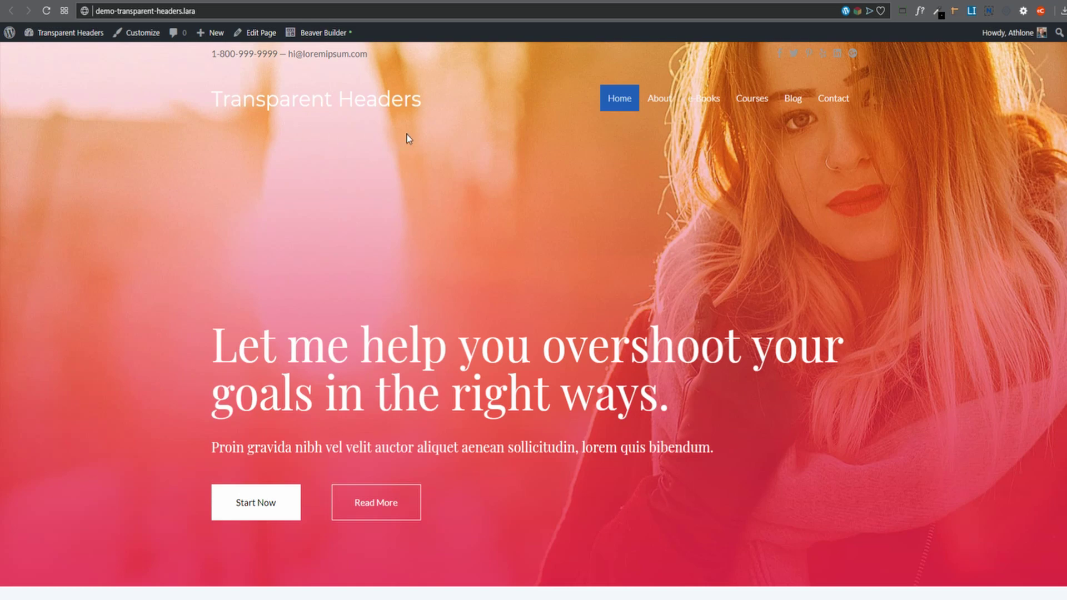
pyautogui.click(389, 103)
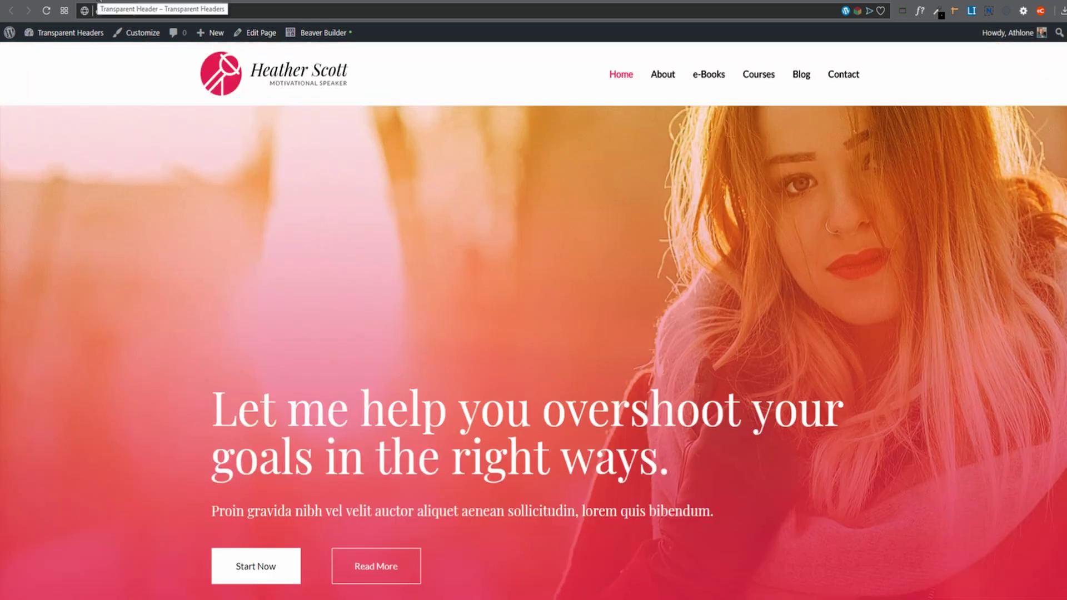
pyautogui.click(99, 1)
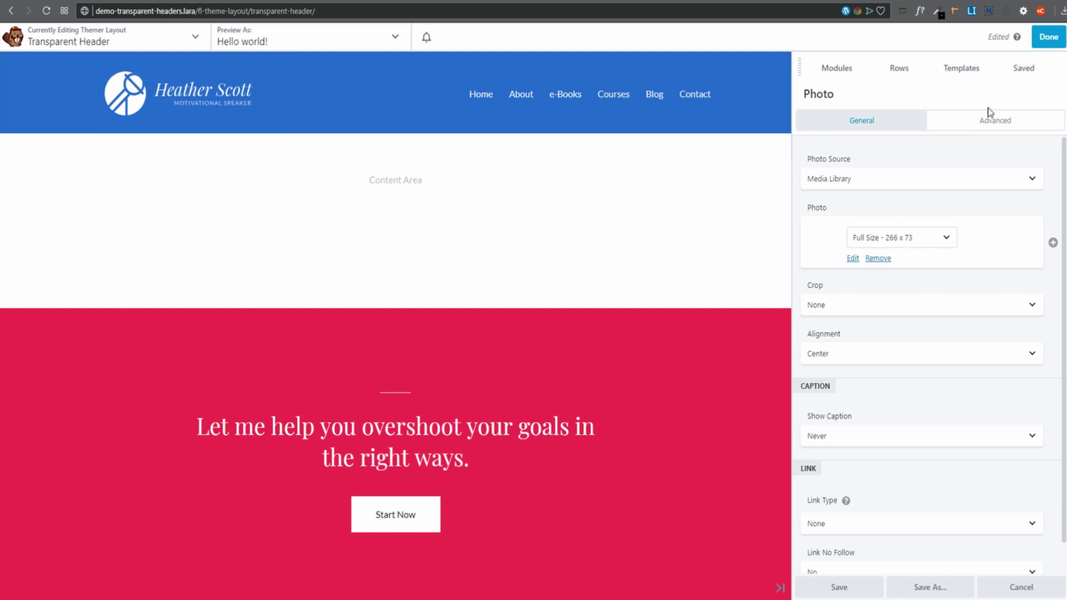
pyautogui.click(1048, 36)
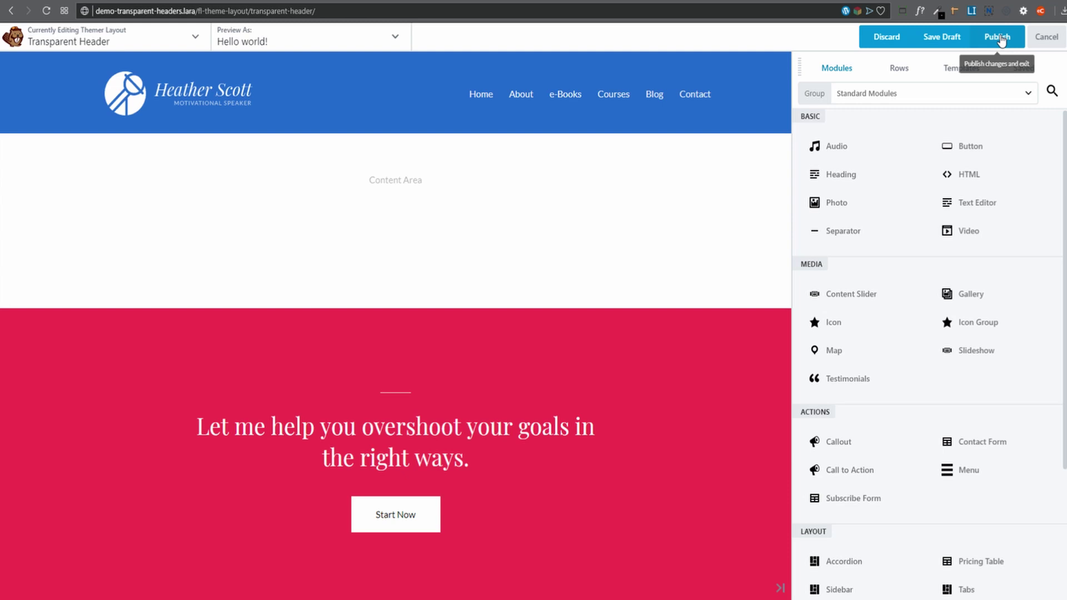
pyautogui.click(998, 37)
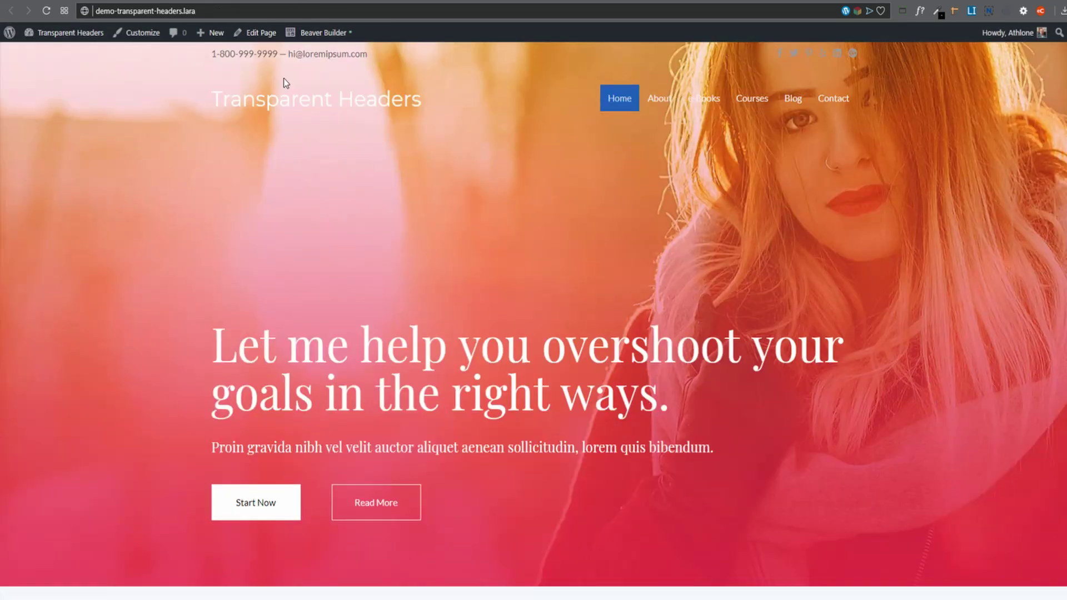
pyautogui.click(219, 99)
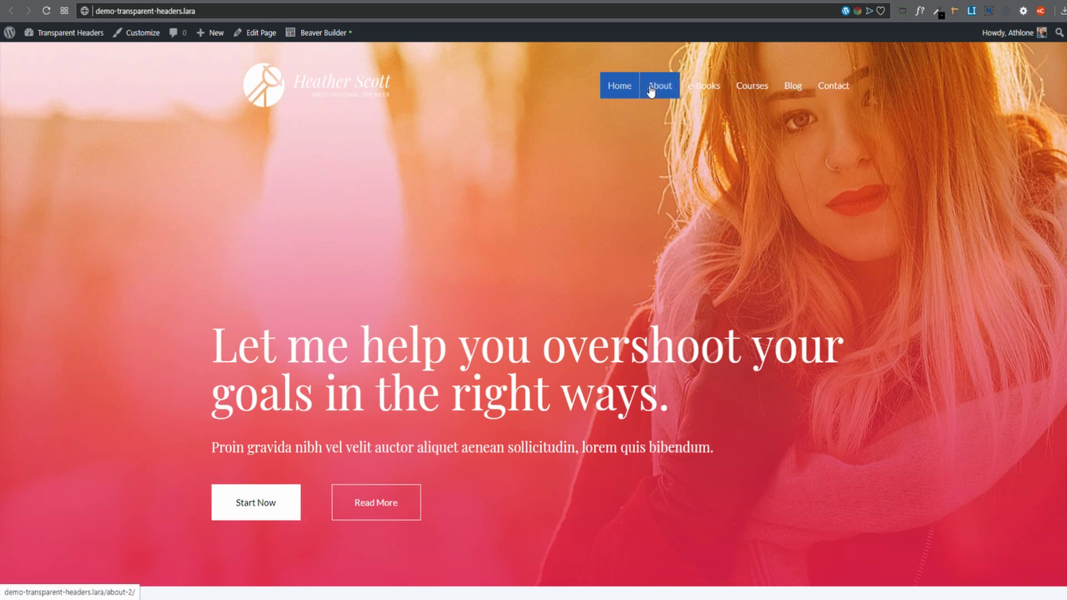
pyautogui.scroll(-2, 531, 159)
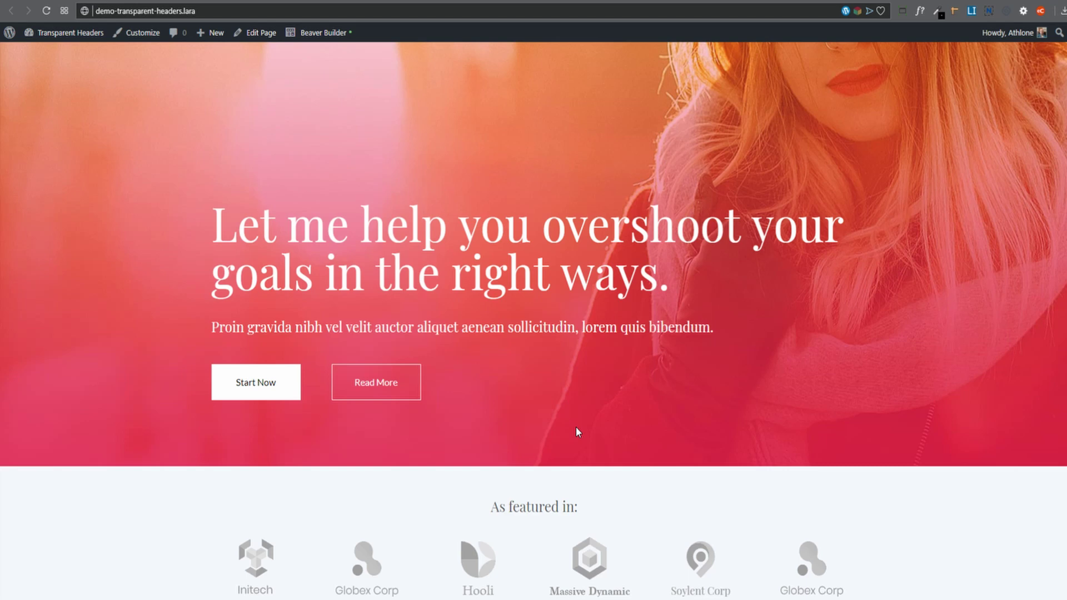
pyautogui.scroll(2, 653, 364)
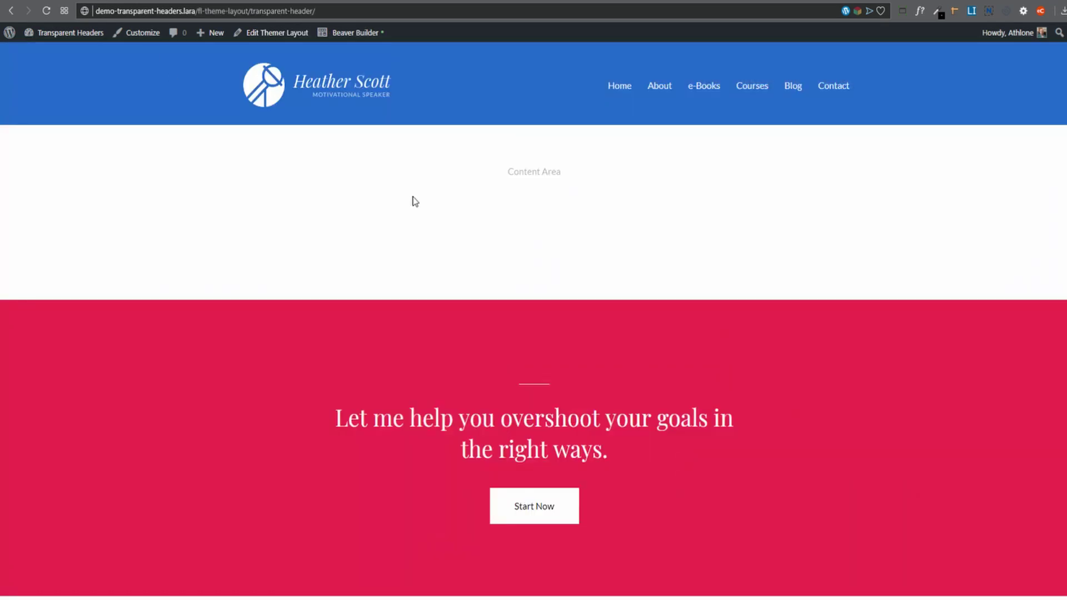
# Set the Menu module's Link Background Hover Color to pinkish red #e5295b
pyautogui.click(356, 33)
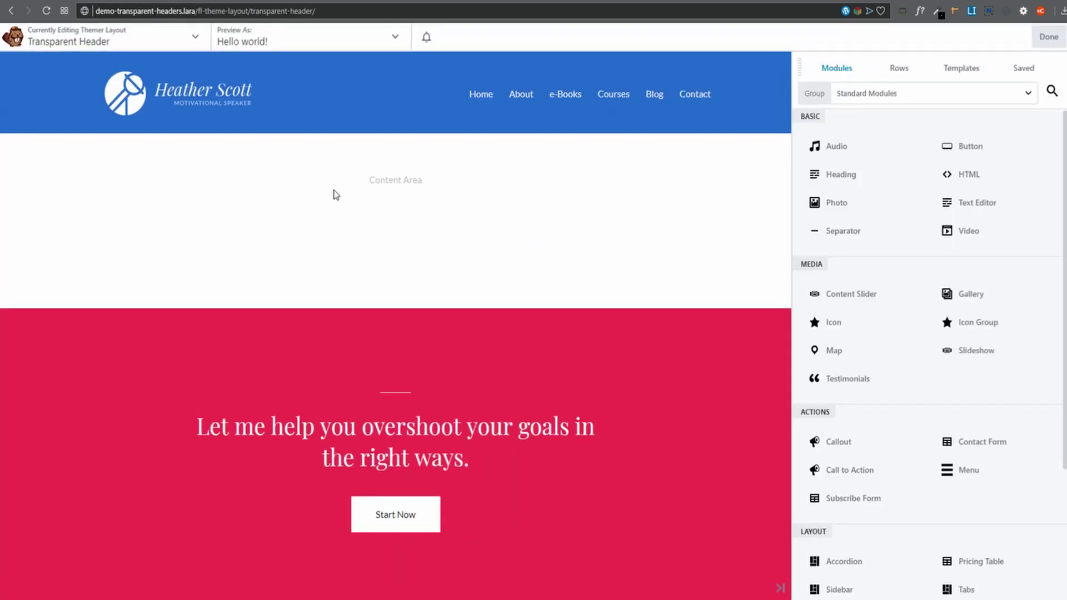
pyautogui.click(605, 100)
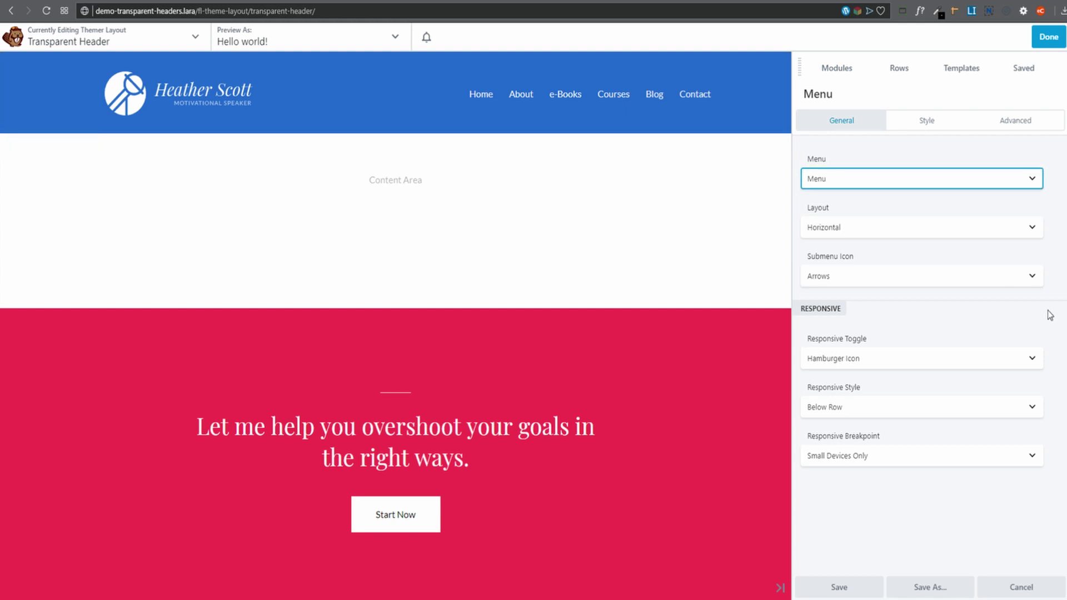
pyautogui.click(927, 120)
pyautogui.scroll(-7, 995, 214)
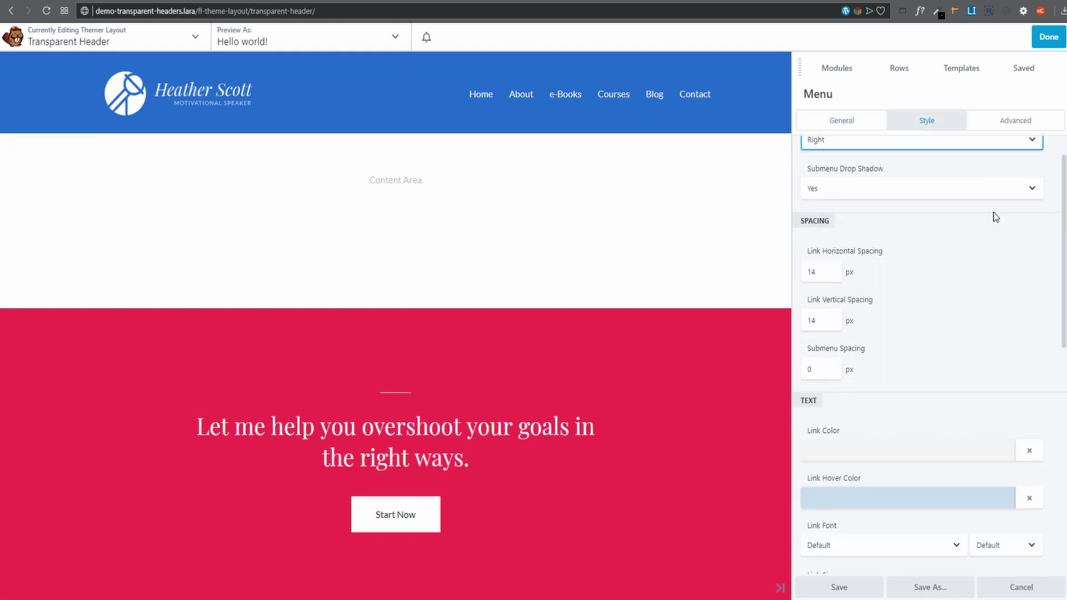
pyautogui.scroll(-3, 995, 218)
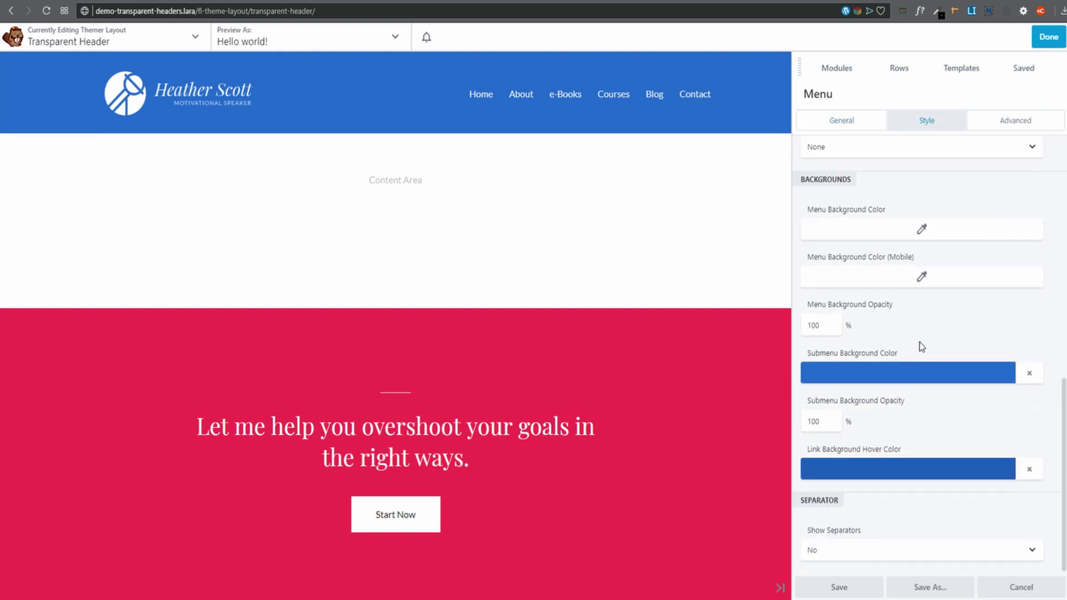
pyautogui.click(871, 474)
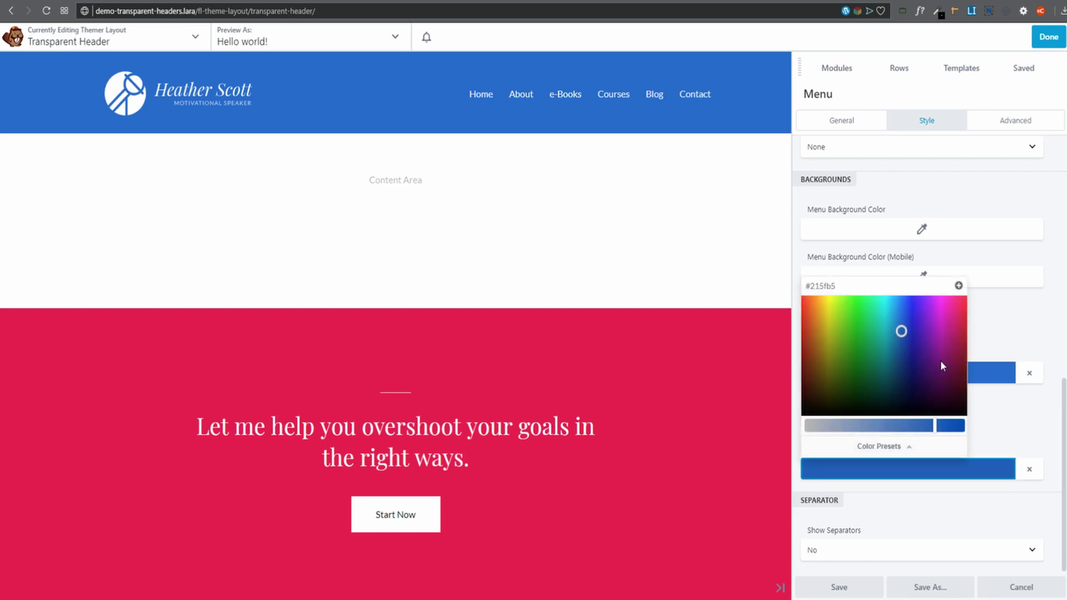
pyautogui.click(950, 315)
pyautogui.moveTo(950, 315); pyautogui.dragTo(962, 308)
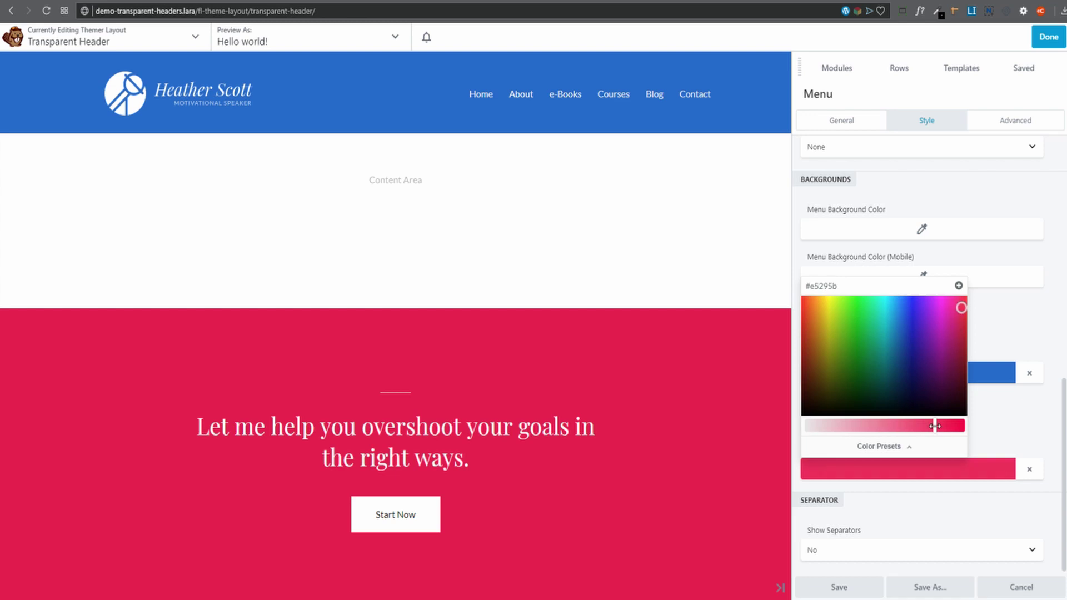
pyautogui.click(1022, 418)
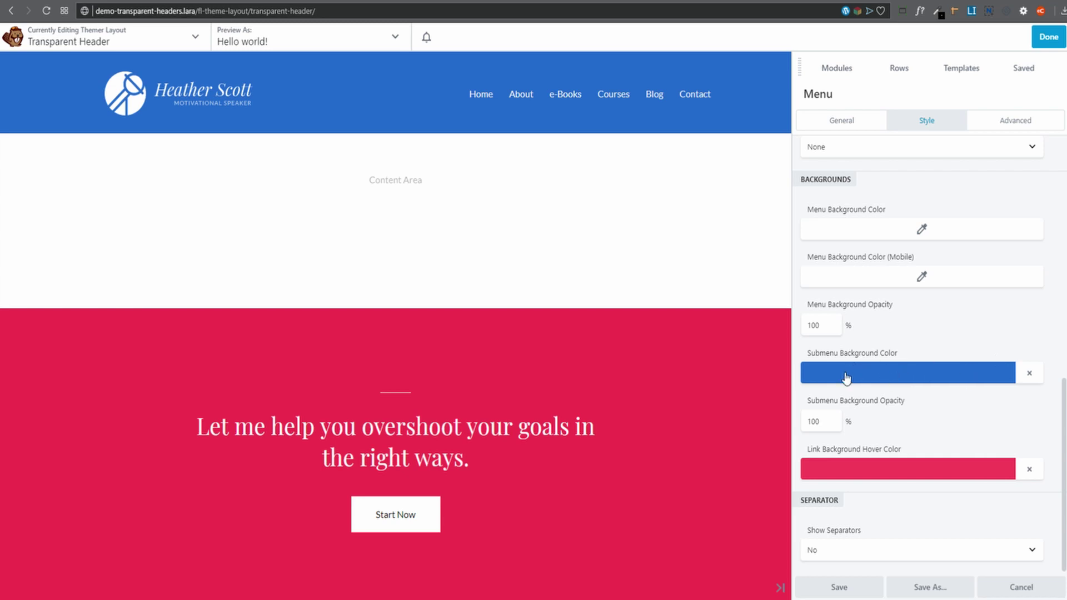
pyautogui.click(1049, 37)
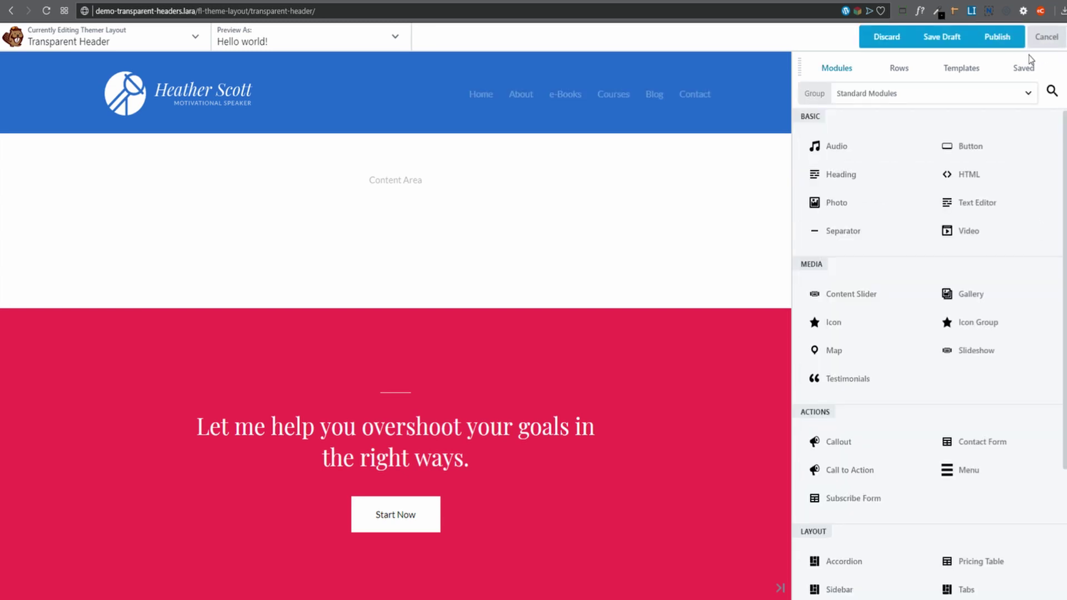
# Publish the header, check the pink menu hover on the home page, then reopen the builder
pyautogui.click(993, 35)
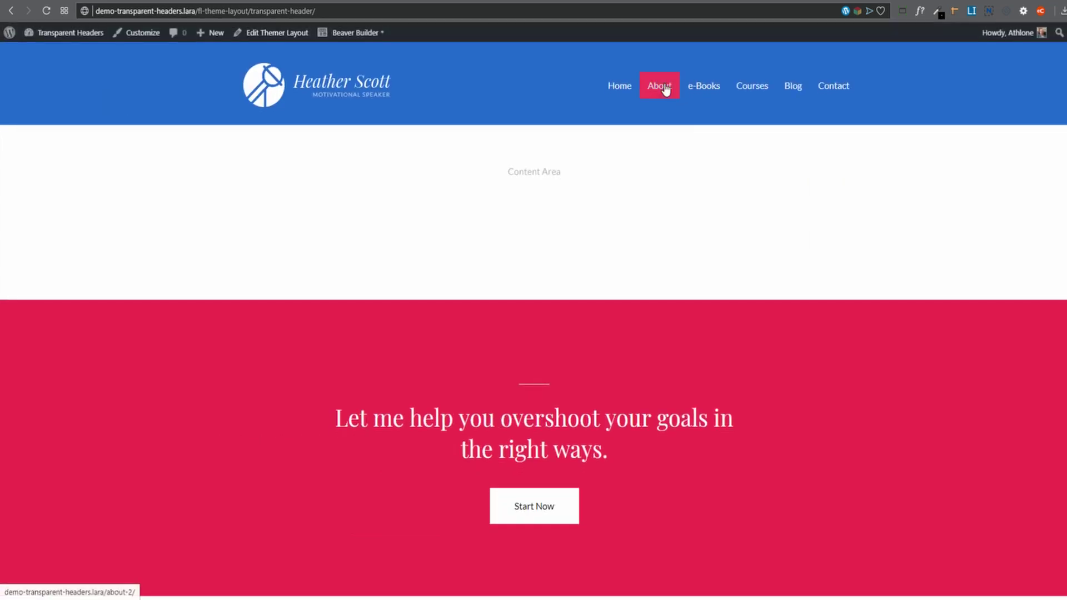
pyautogui.click(608, 97)
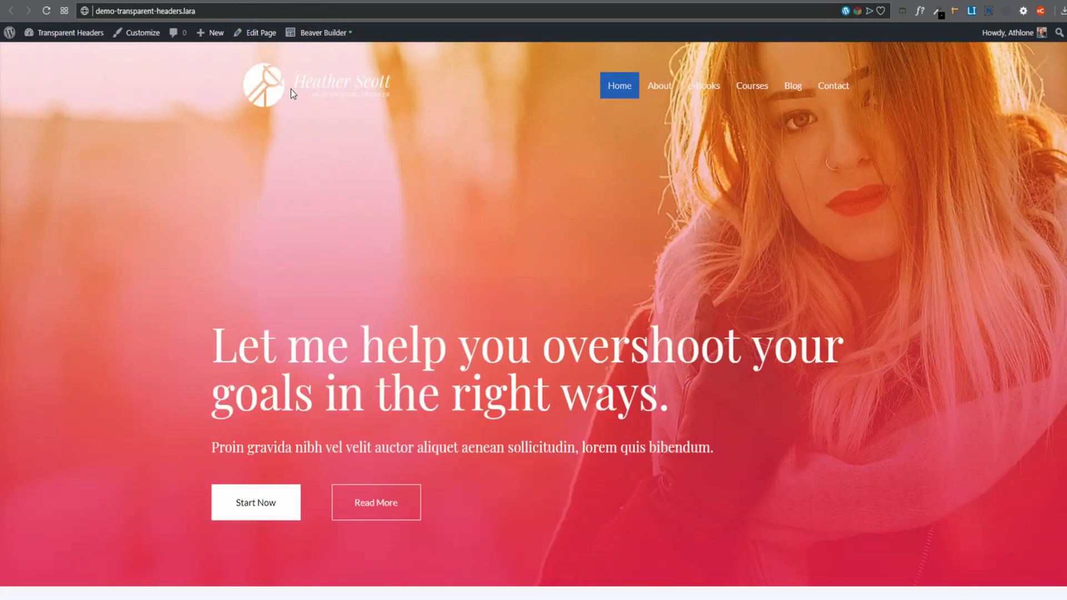
pyautogui.click(611, 88)
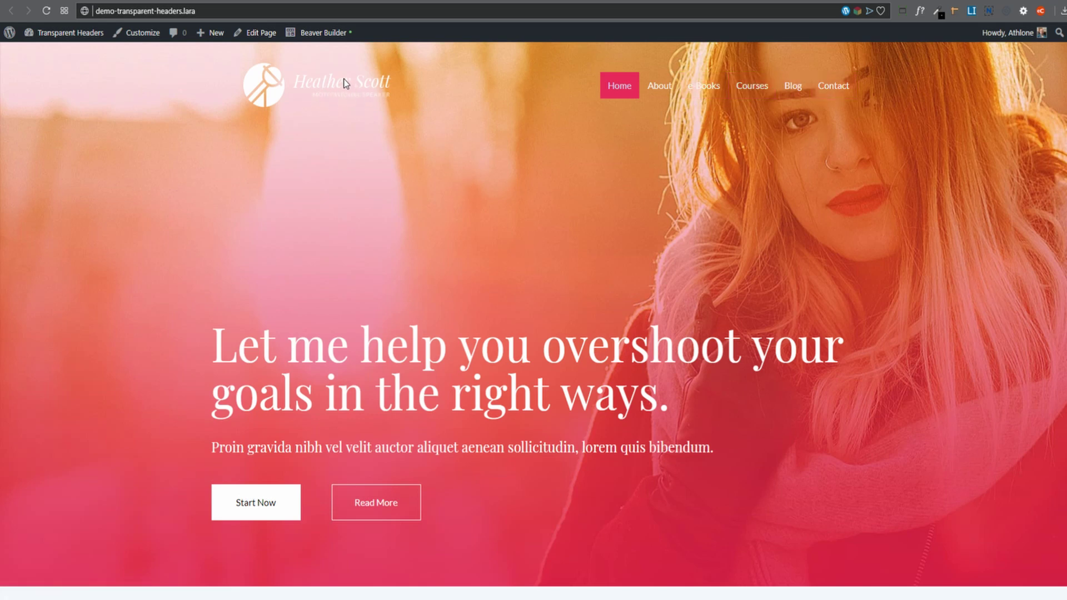
pyautogui.click(101, 0)
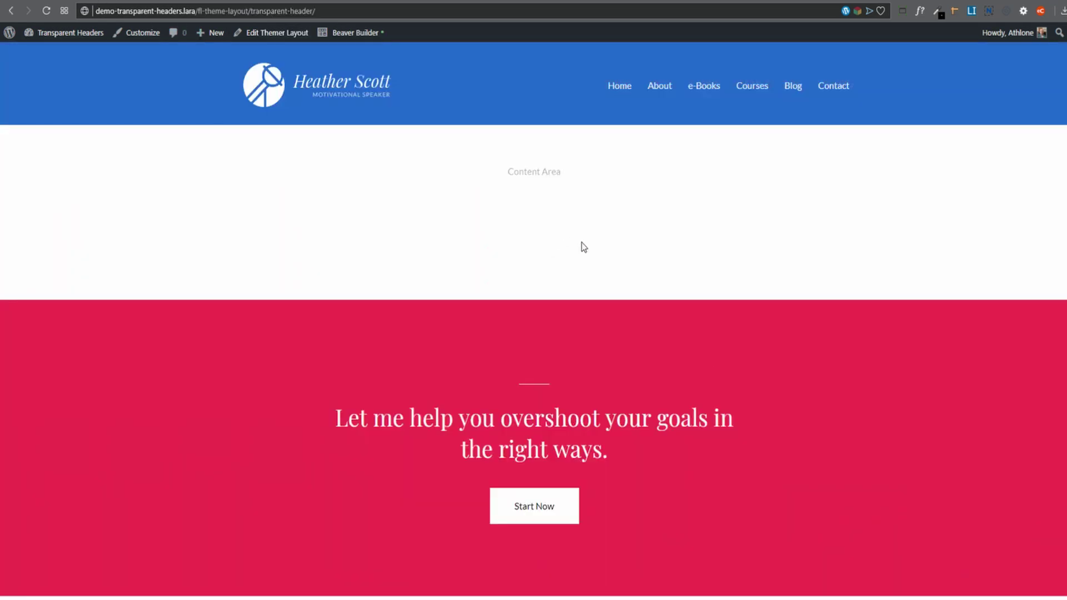
pyautogui.click(334, 33)
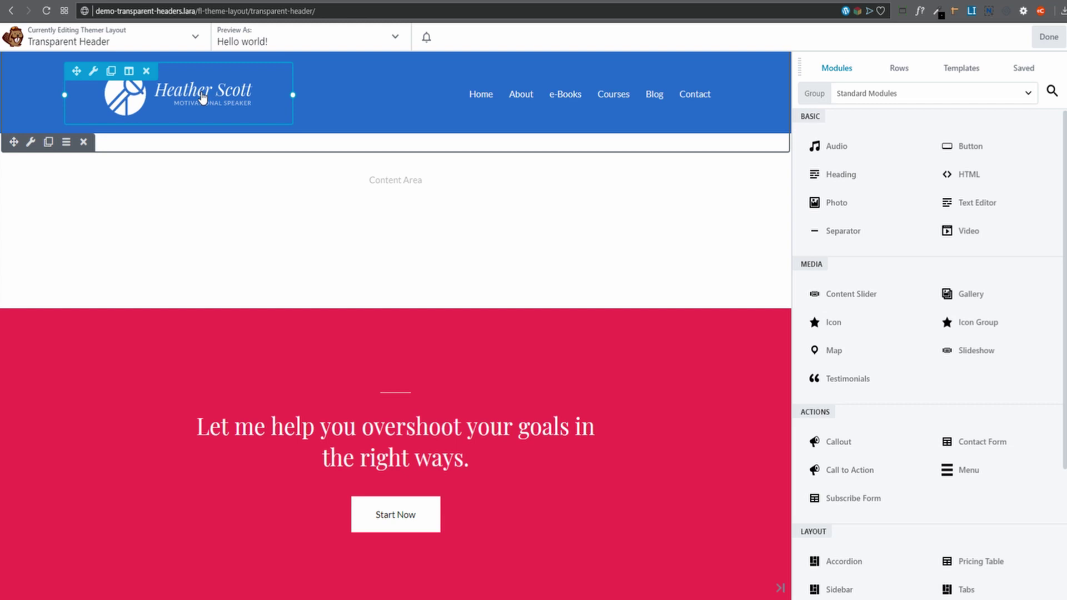
# Set the logo Photo module's Link Type to URL
pyautogui.click(202, 99)
pyautogui.scroll(-1, 1003, 325)
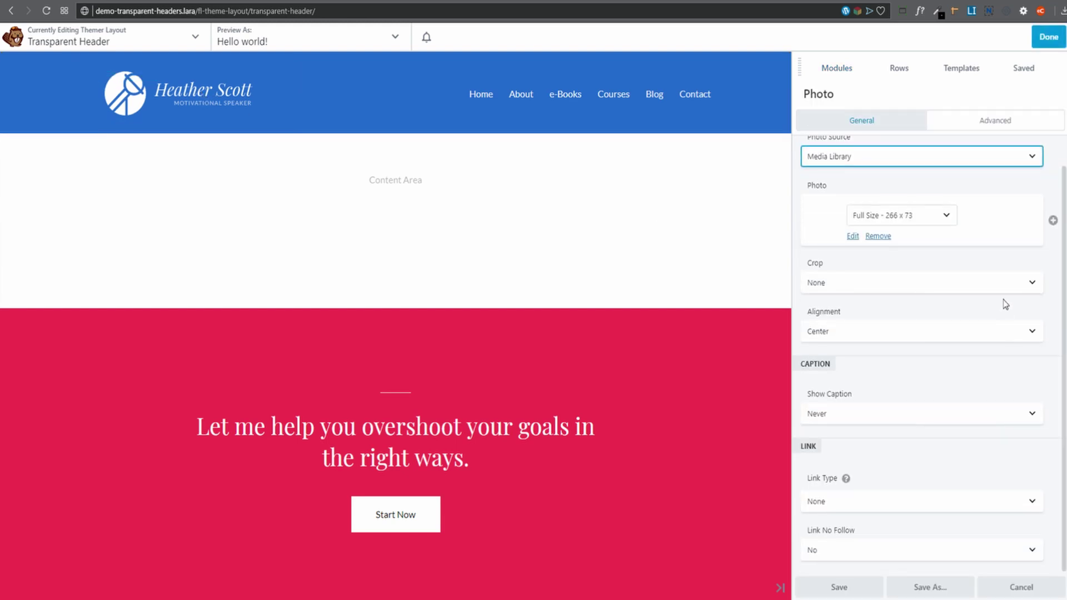
pyautogui.click(1031, 502)
pyautogui.click(814, 529)
pyautogui.scroll(-3, 1000, 423)
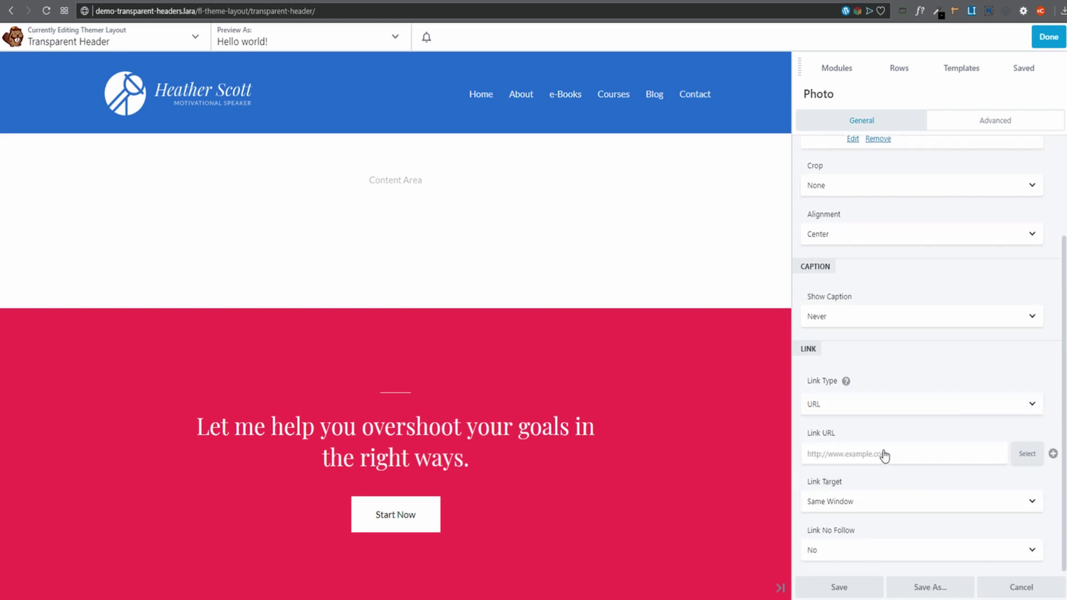
pyautogui.click(870, 454)
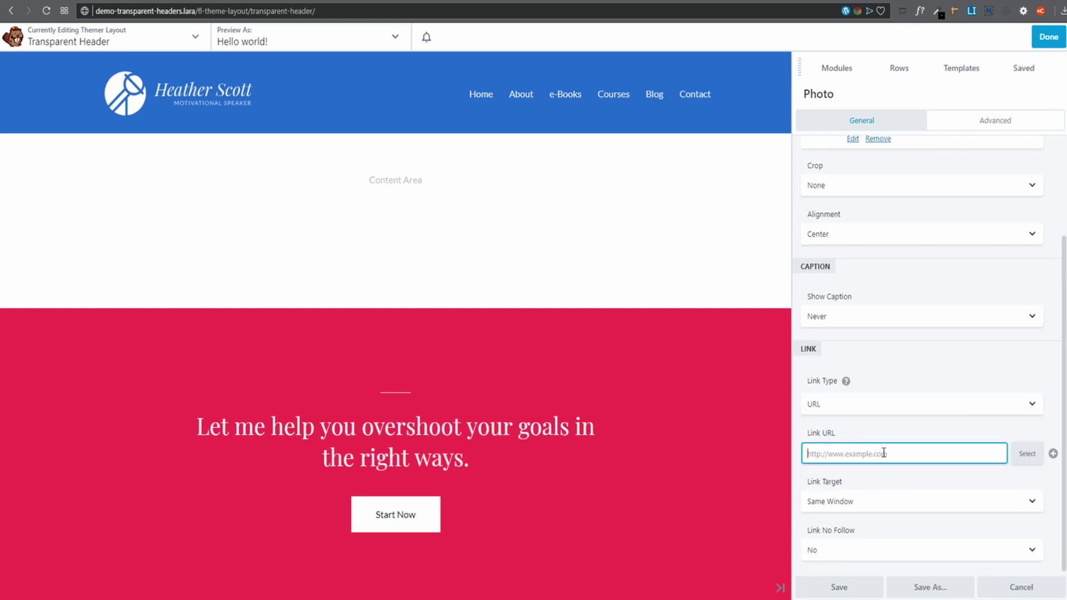
pyautogui.write('home')
pyautogui.press('BackSpace')
pyautogui.press('BackSpace')
pyautogui.press('BackSpace')
pyautogui.write('con')
pyautogui.press('BackSpace')
pyautogui.press('BackSpace')
pyautogui.press('BackSpace')
pyautogui.press('BackSpace')
pyautogui.press('BackSpace')
pyautogui.press('BackSpace')
# Connect the logo's Link URL to the dynamic Site URL field
pyautogui.click(1053, 453)
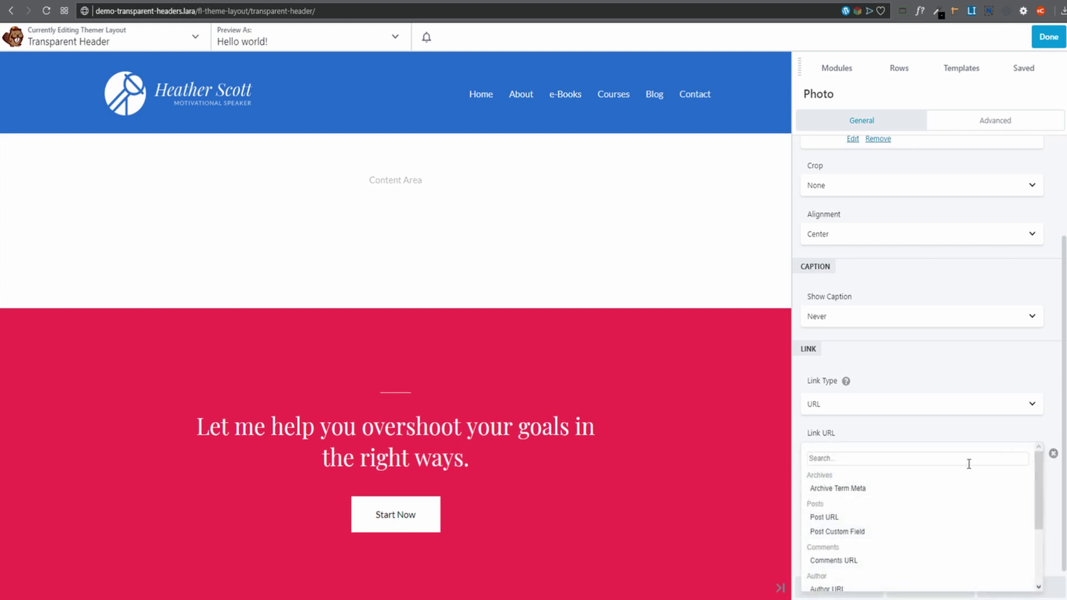
pyautogui.scroll(-1, 966, 466)
pyautogui.scroll(-1, 964, 471)
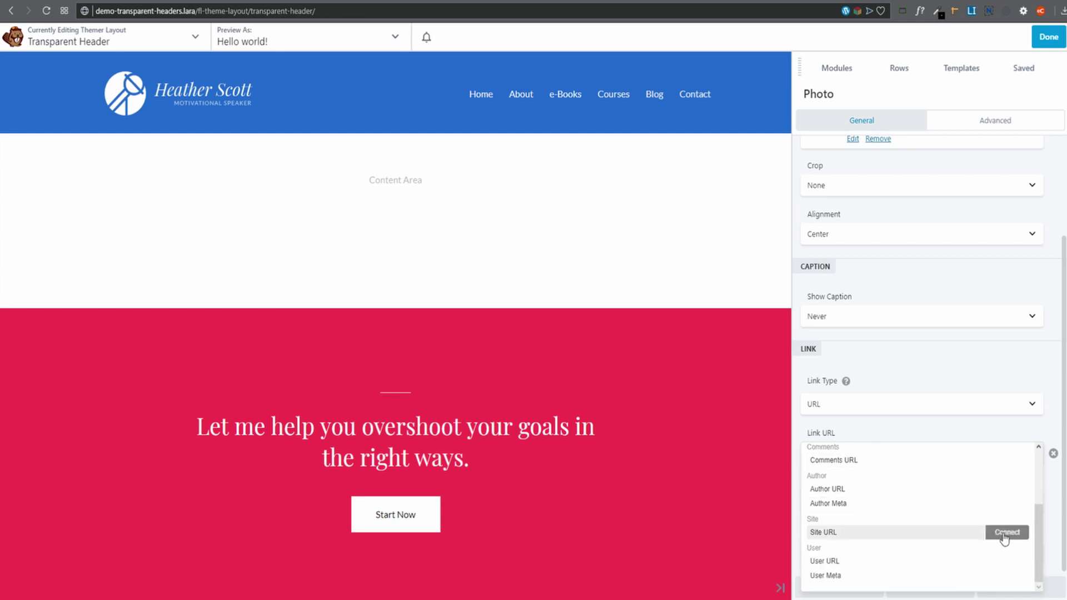
pyautogui.click(1005, 532)
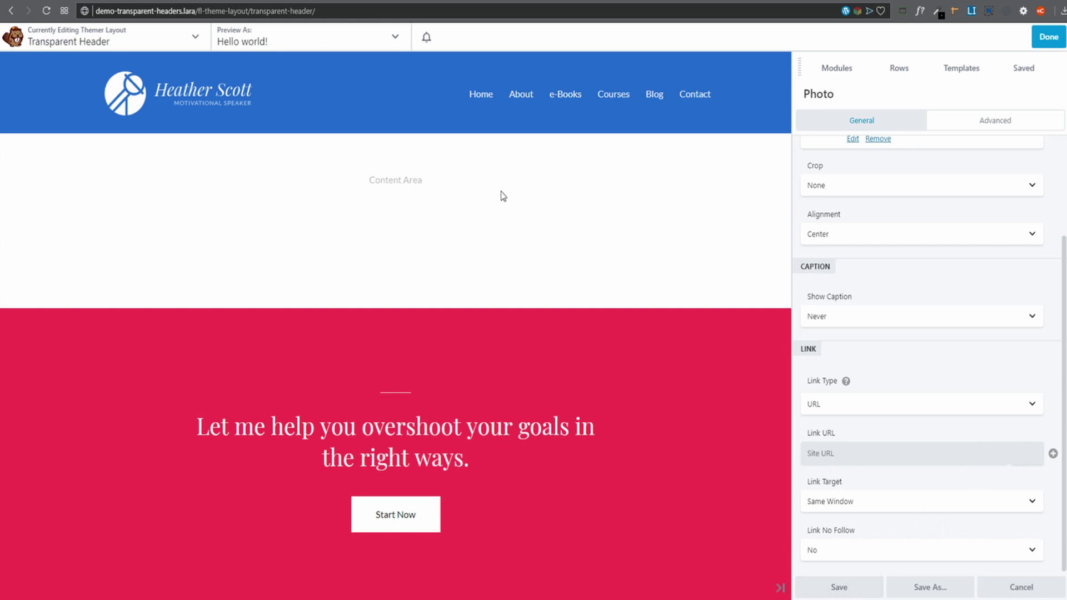
# Save the logo settings and publish the header layout
pyautogui.moveTo(173, 94)
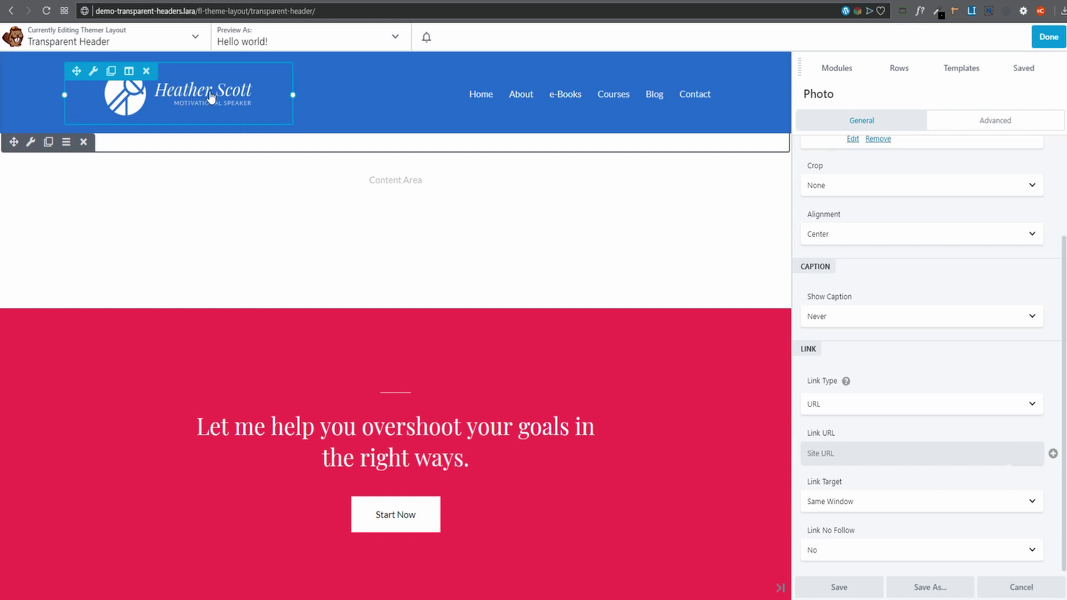
pyautogui.click(840, 588)
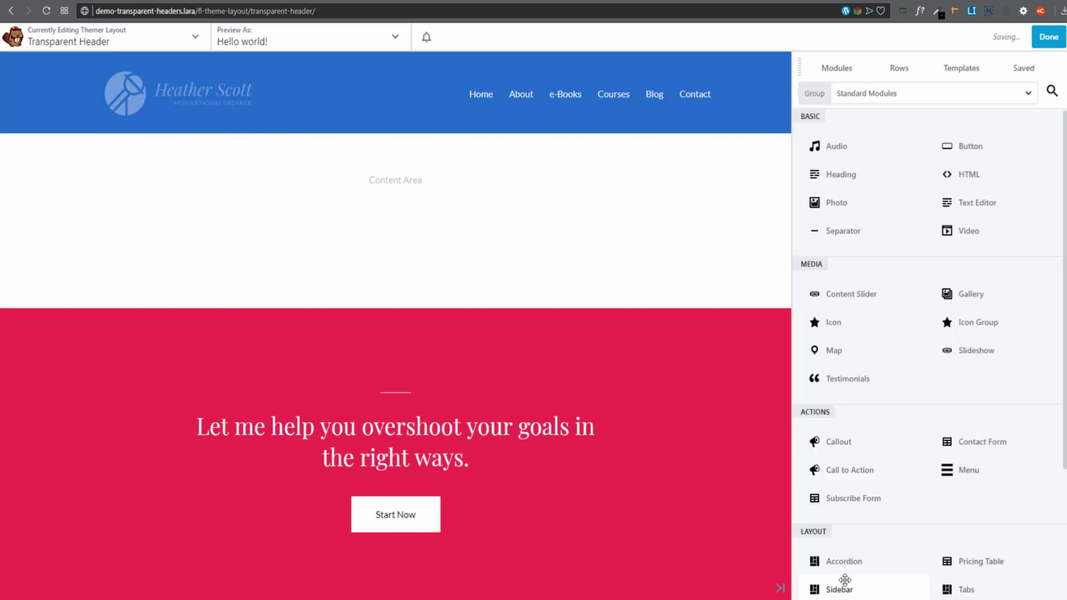
pyautogui.click(1047, 36)
pyautogui.click(1003, 40)
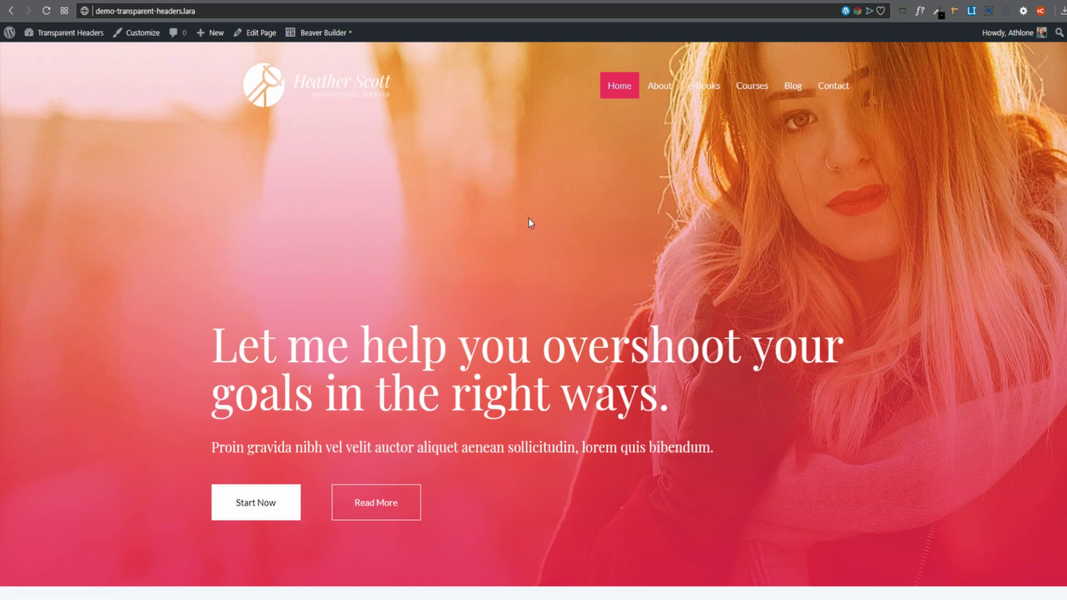
# Scroll the live home page to check the transparent header, then return to the layout page
pyautogui.scroll(-15, 532, 214)
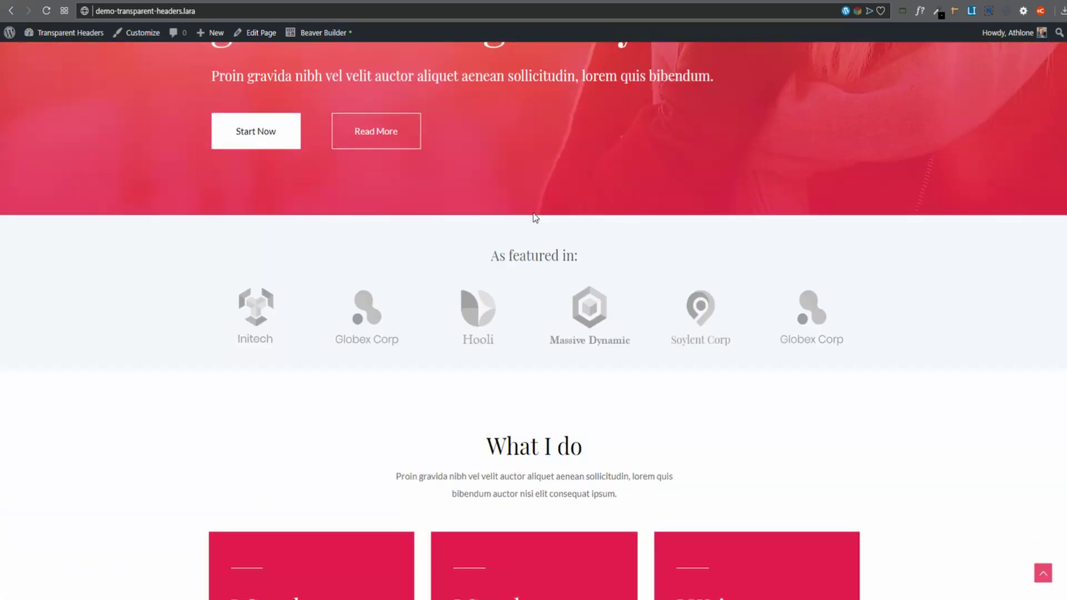
pyautogui.scroll(15, 533, 231)
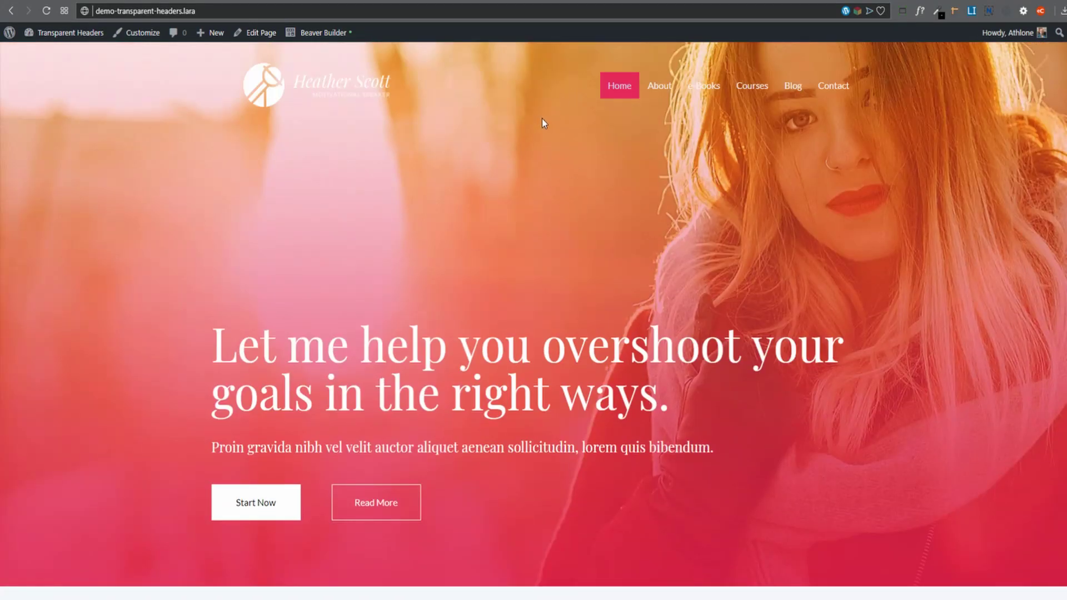
pyautogui.hotkey('alt', 'Left')
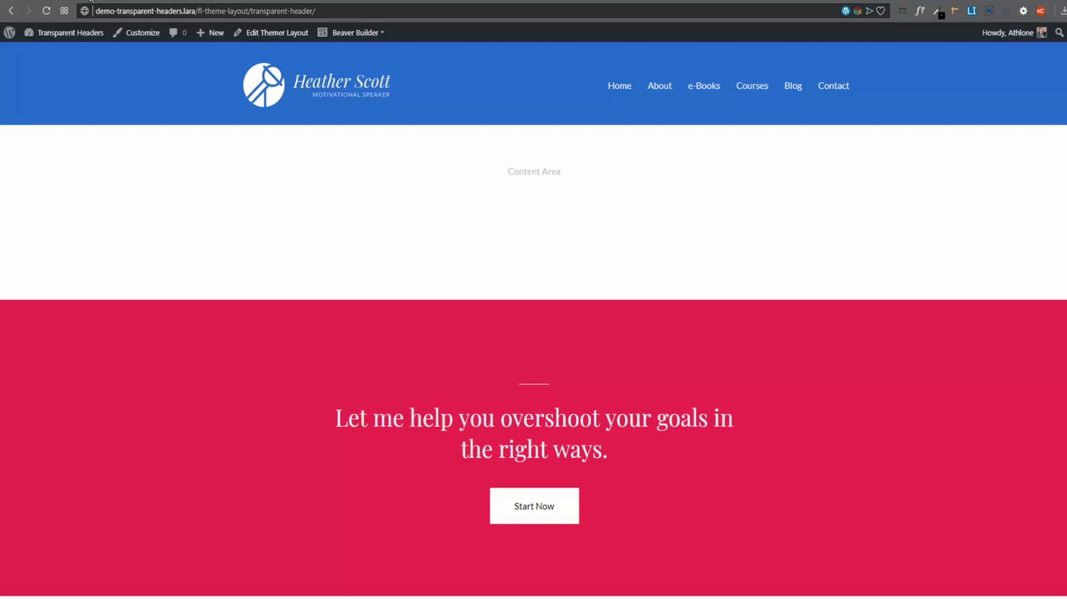
# Go from the Dashboard to the Themer layouts and edit the Transparent Header layout
pyautogui.moveTo(42, 33)
pyautogui.click(40, 53)
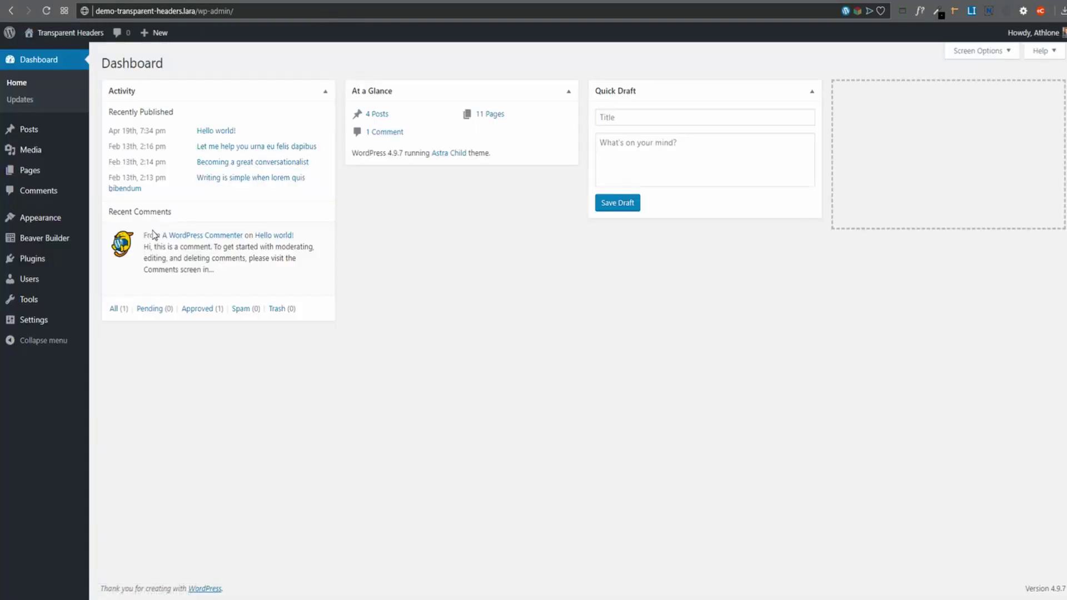
pyautogui.moveTo(36, 238)
pyautogui.click(144, 243)
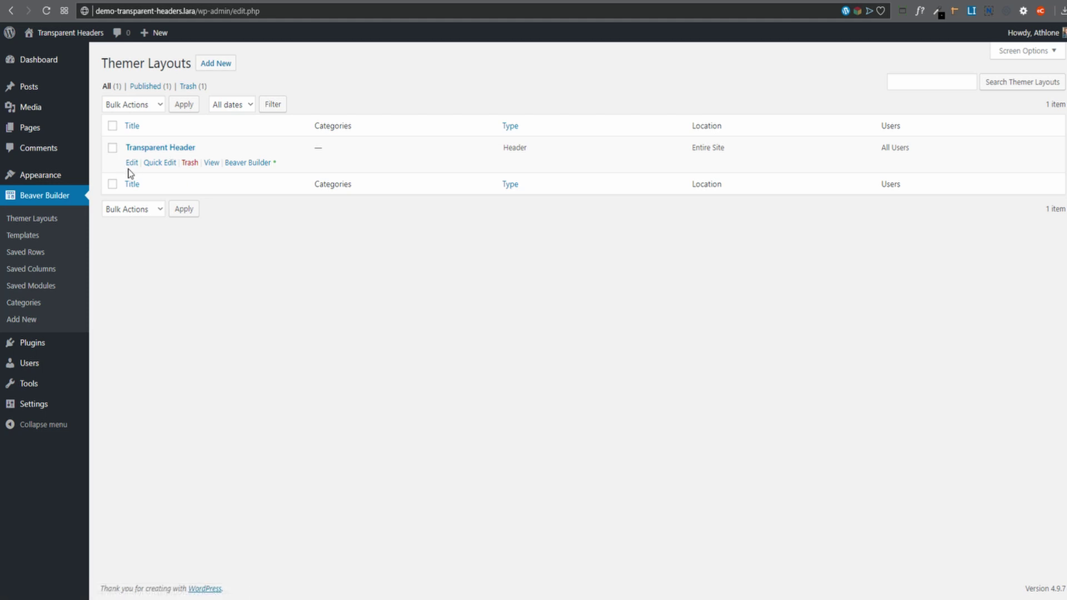
pyautogui.click(132, 162)
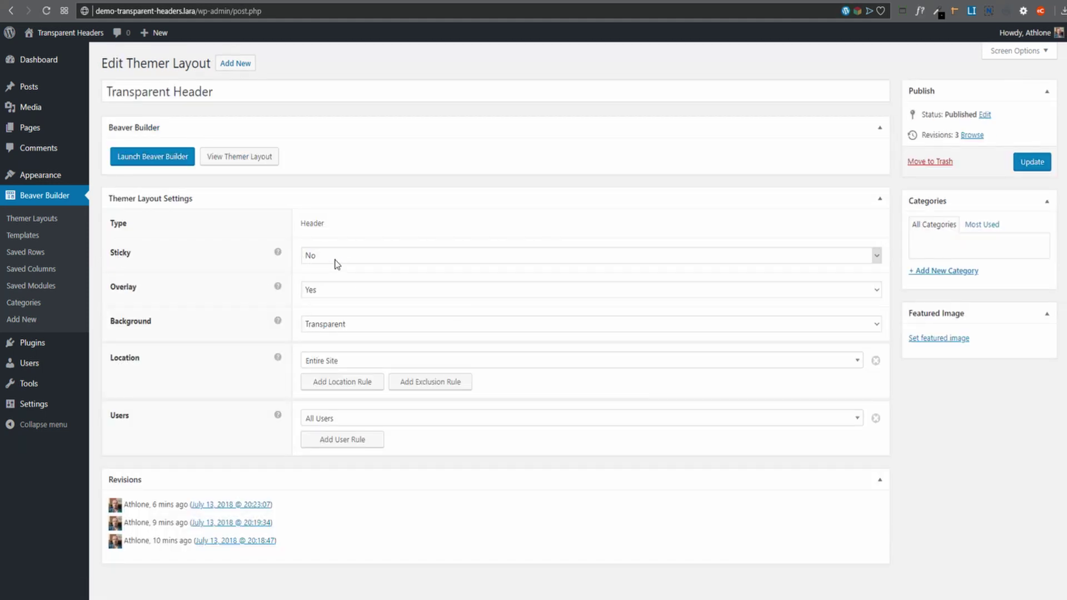
# Set Sticky and Shrink to Yes, keep Overlay at Yes, and update the layout
pyautogui.click(862, 259)
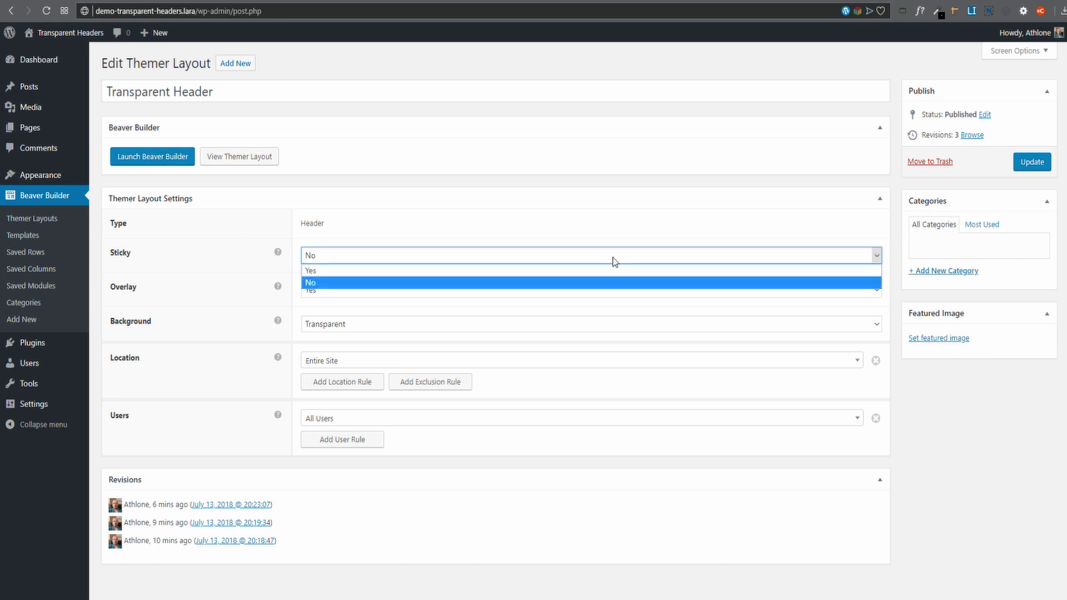
pyautogui.click(365, 272)
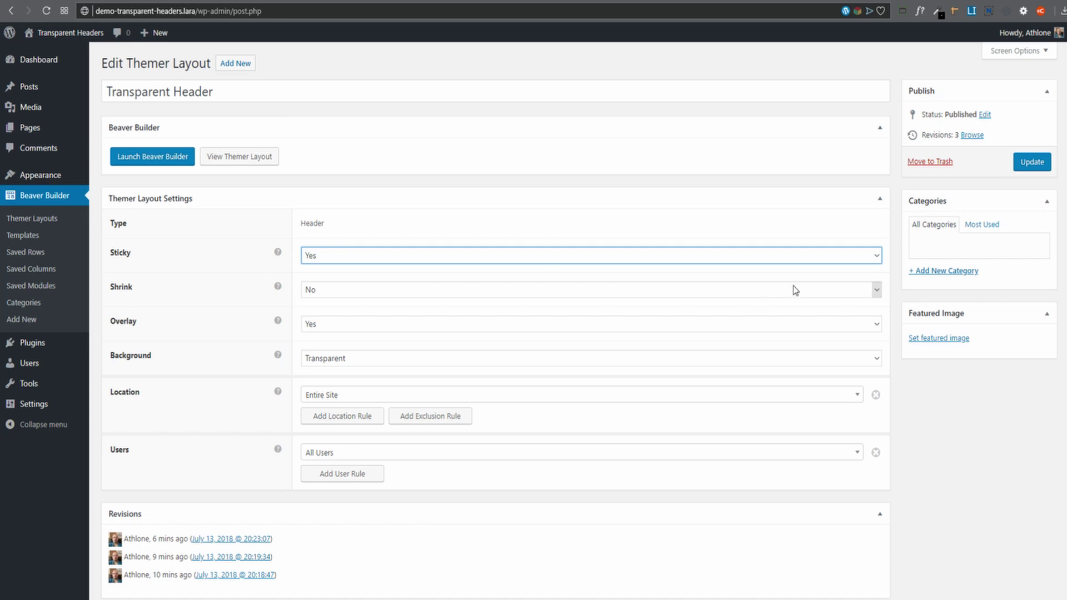
pyautogui.click(874, 296)
pyautogui.click(398, 307)
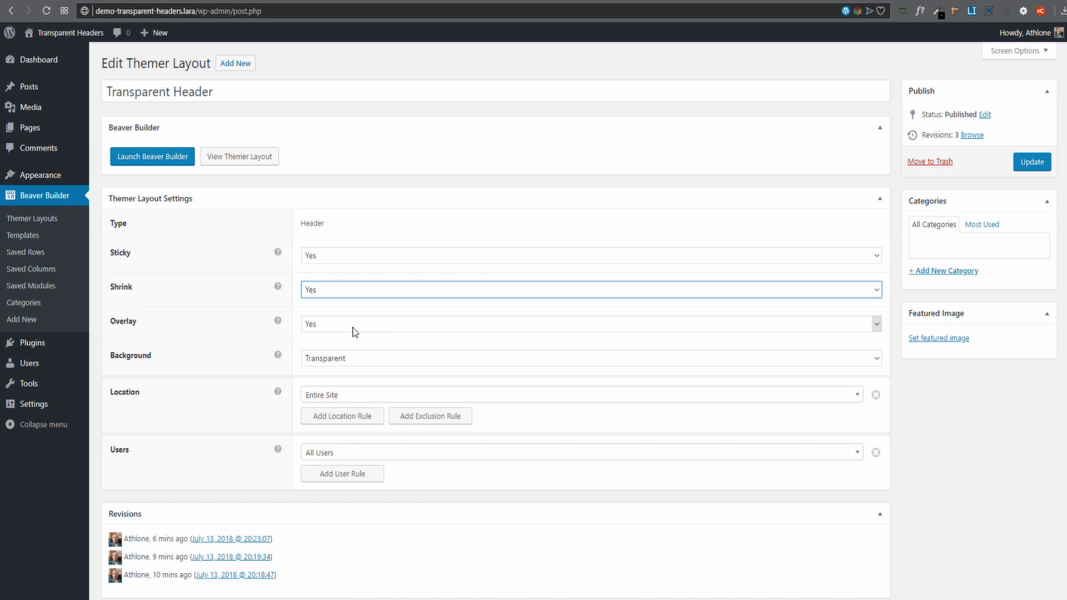
pyautogui.click(877, 325)
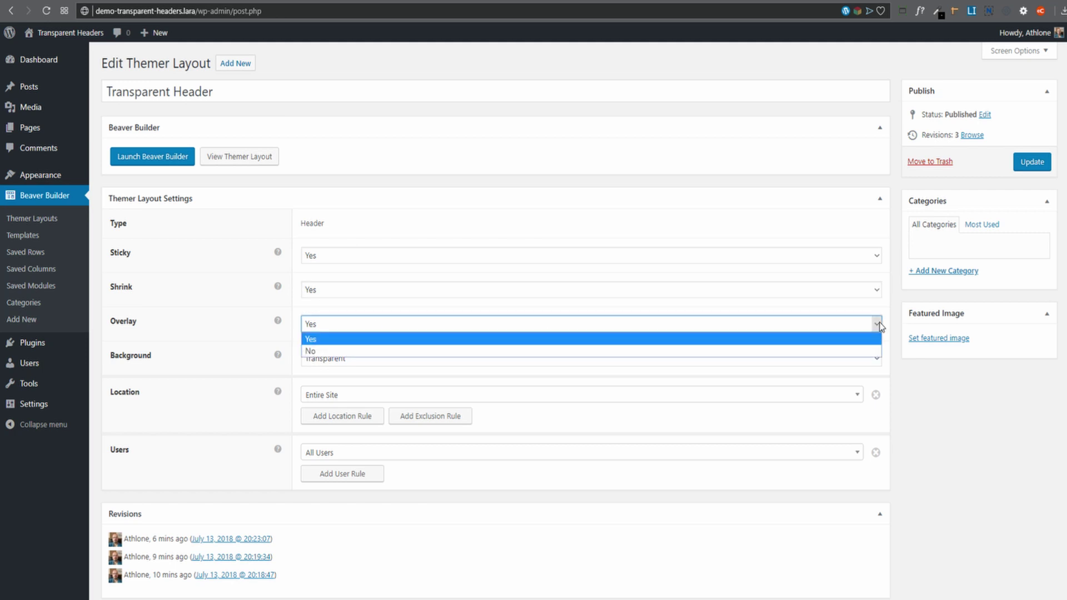
pyautogui.click(877, 323)
pyautogui.click(1031, 165)
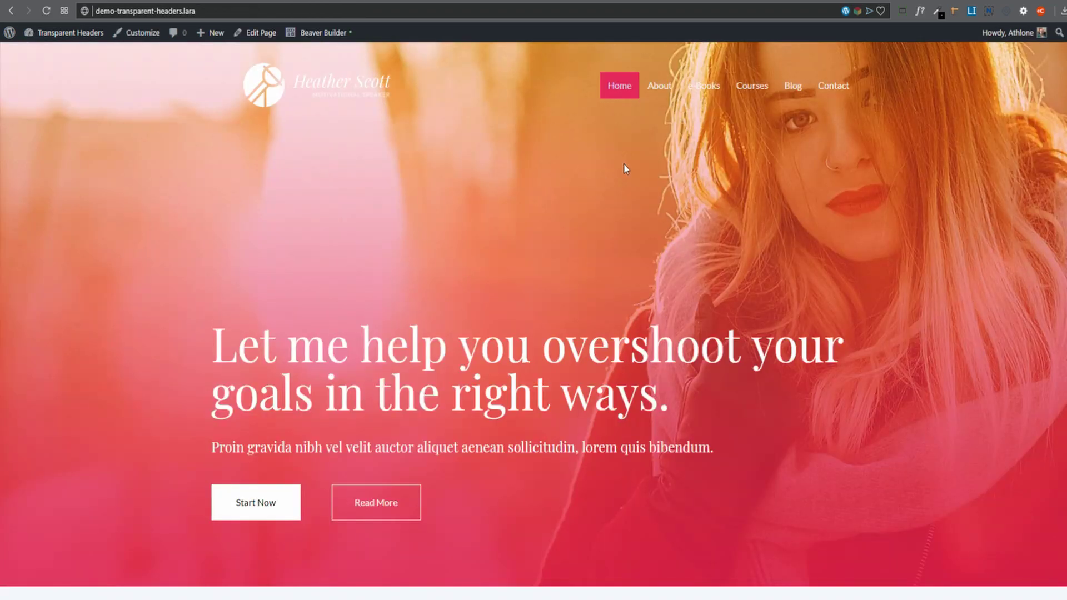
pyautogui.scroll(-3, 623, 164)
pyautogui.scroll(3, 625, 165)
pyautogui.scroll(-15, 765, 203)
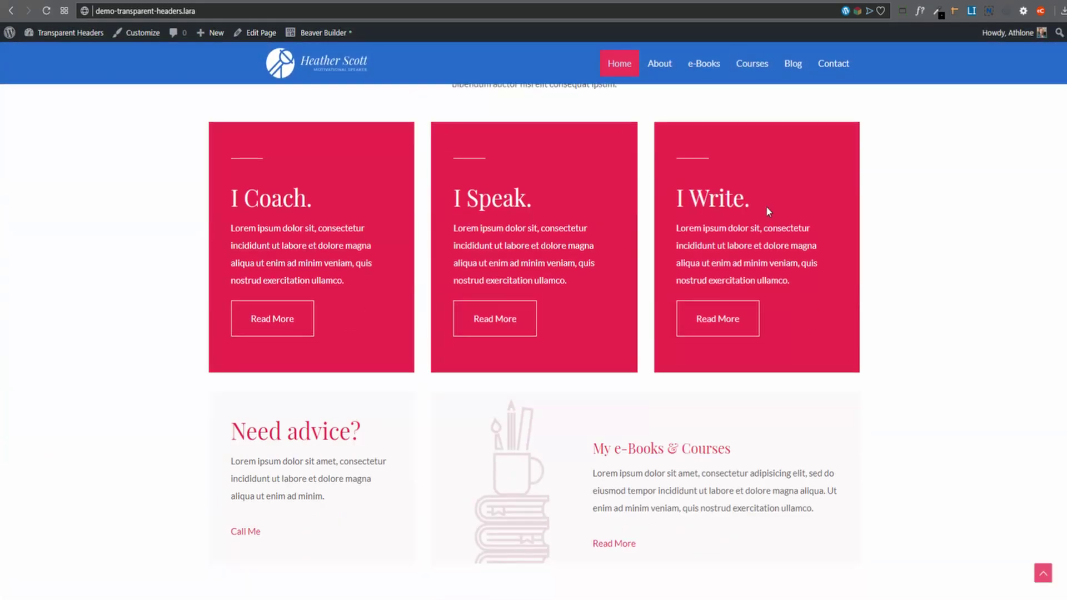
pyautogui.scroll(5, 767, 211)
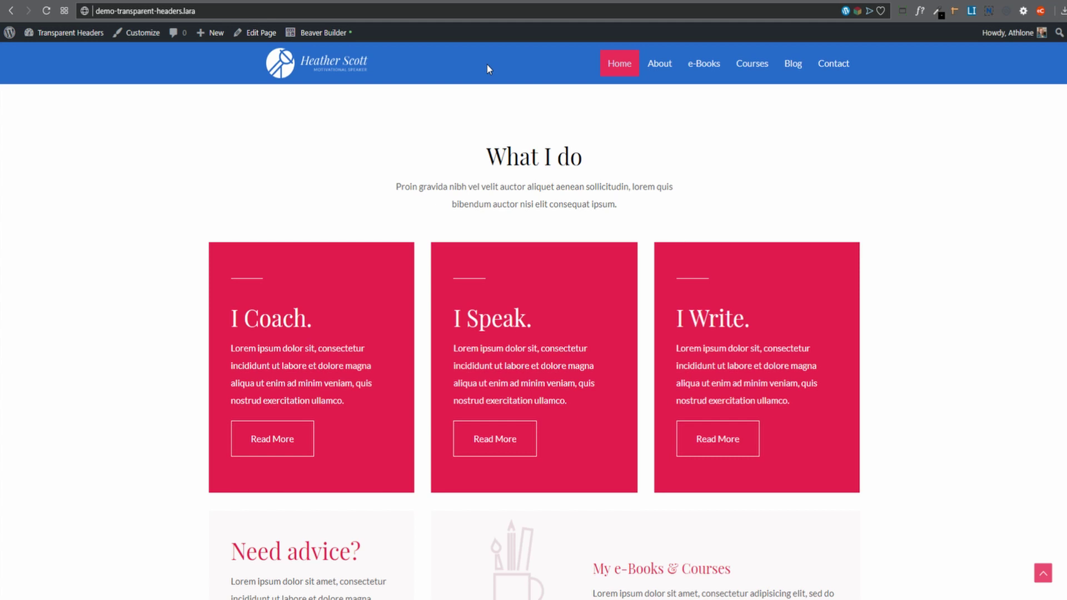
pyautogui.scroll(-2, 484, 83)
pyautogui.scroll(3, 411, 67)
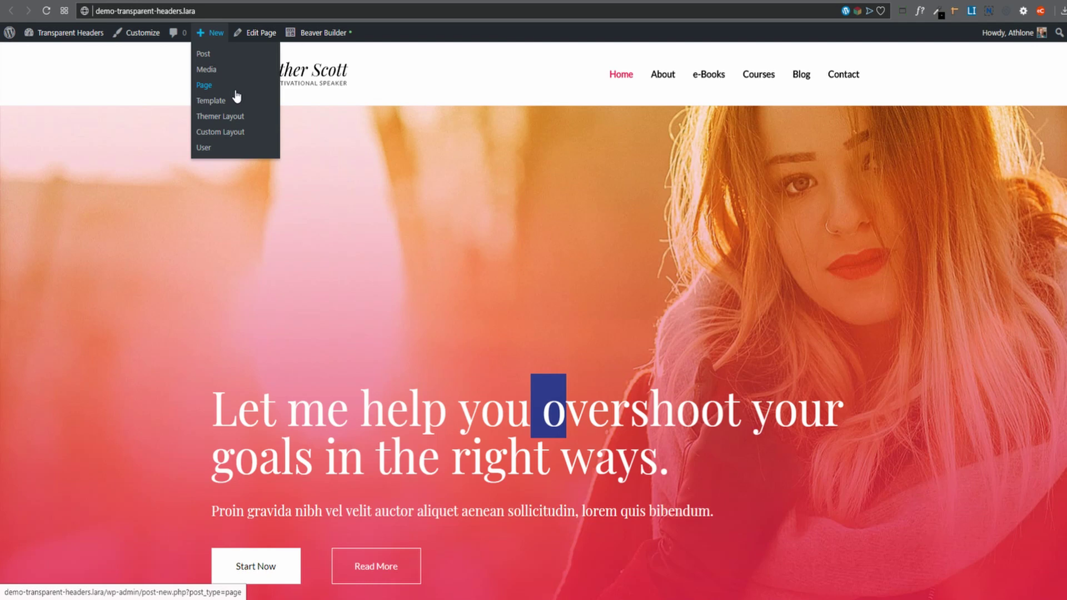
# Reopen the Transparent Header layout in Beaver Builder from its Edit Themer Layout page
pyautogui.hotkey('ctrl', 'Tab')
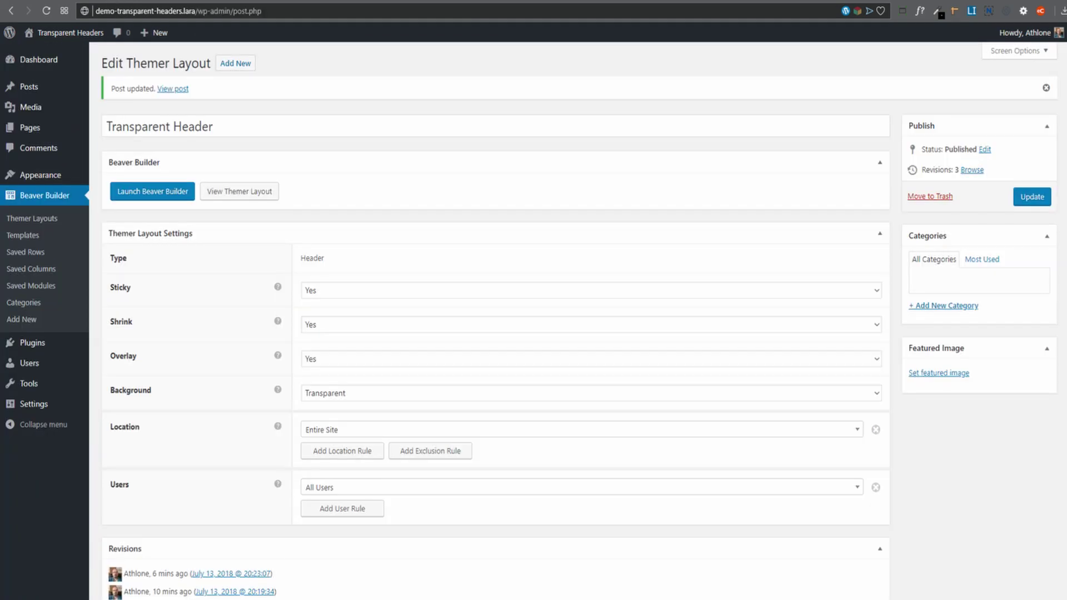
pyautogui.click(152, 190)
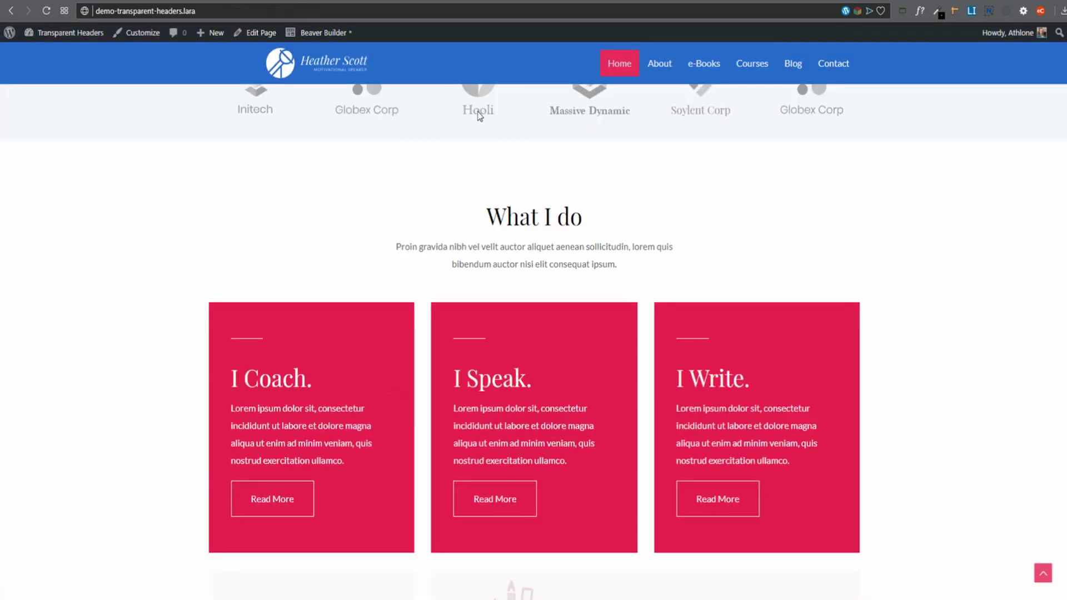
pyautogui.scroll(10, 506, 149)
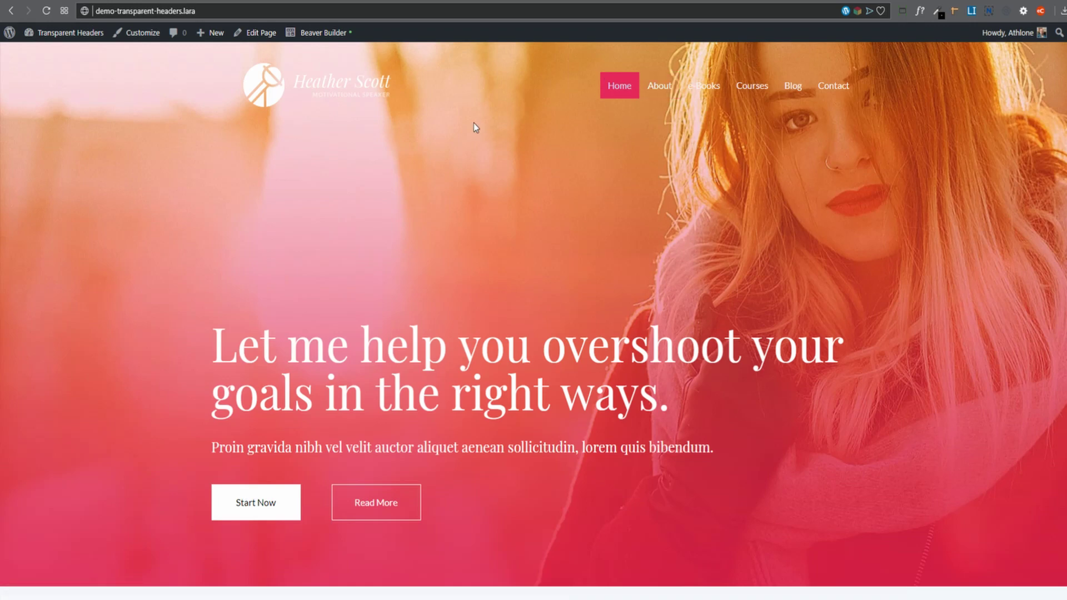
pyautogui.scroll(-6, 474, 125)
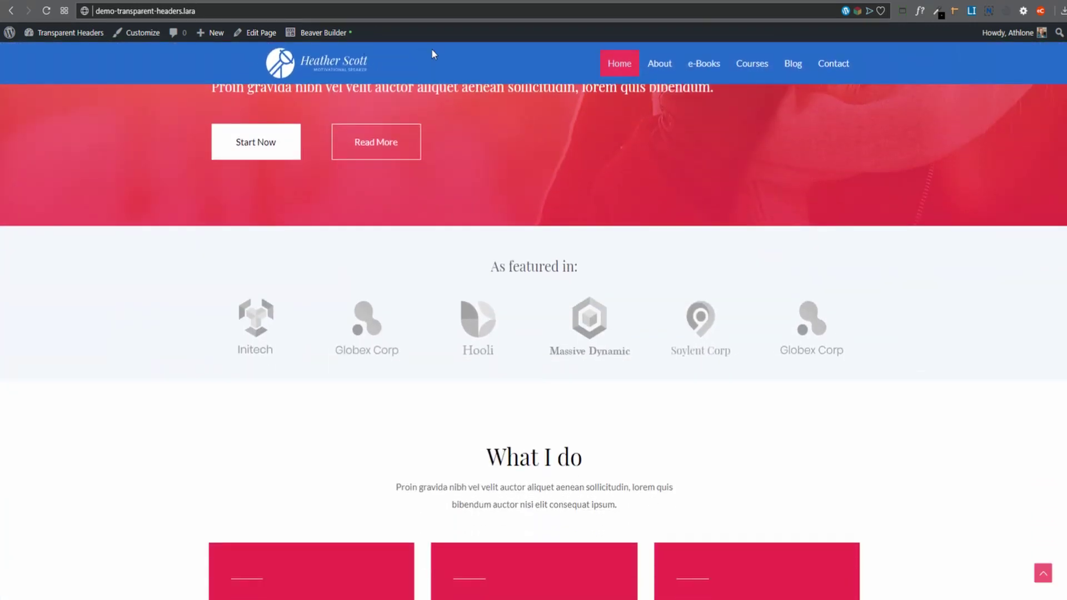
pyautogui.click(82, 1)
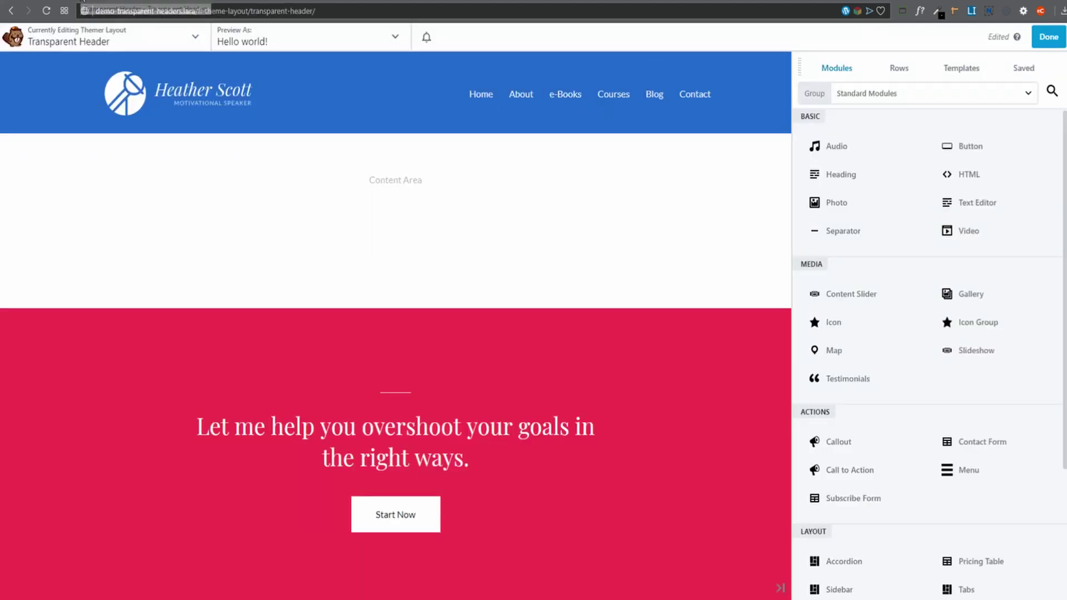
# Set the header row's background colour to near-black #0a0a0a
pyautogui.click(32, 142)
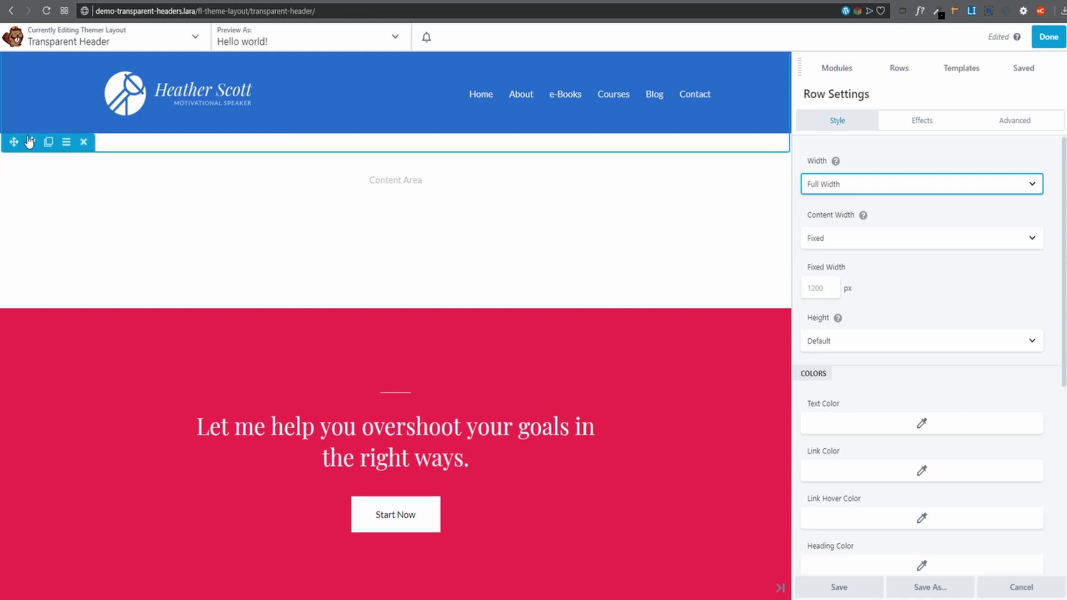
pyautogui.scroll(-6, 983, 221)
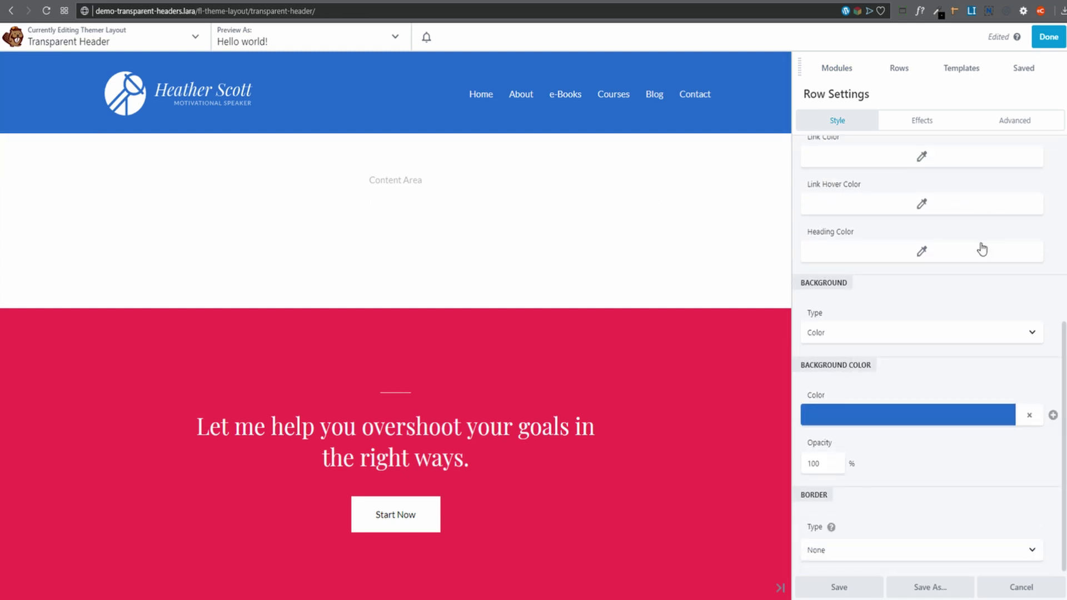
pyautogui.click(896, 424)
pyautogui.click(832, 339)
pyautogui.moveTo(832, 339); pyautogui.dragTo(797, 358)
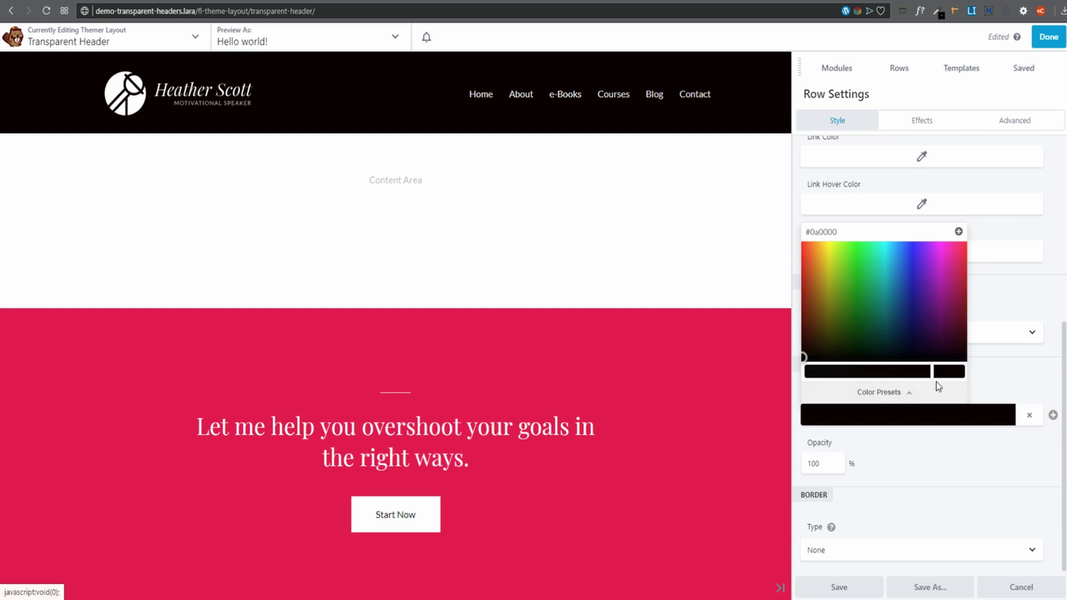
pyautogui.moveTo(939, 371); pyautogui.dragTo(802, 374)
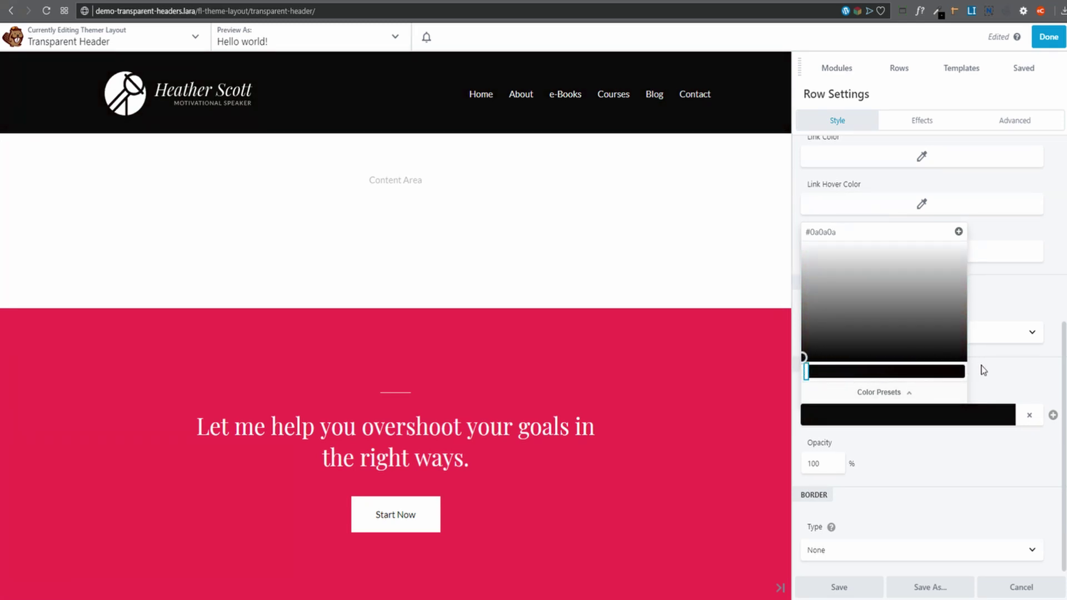
pyautogui.click(965, 371)
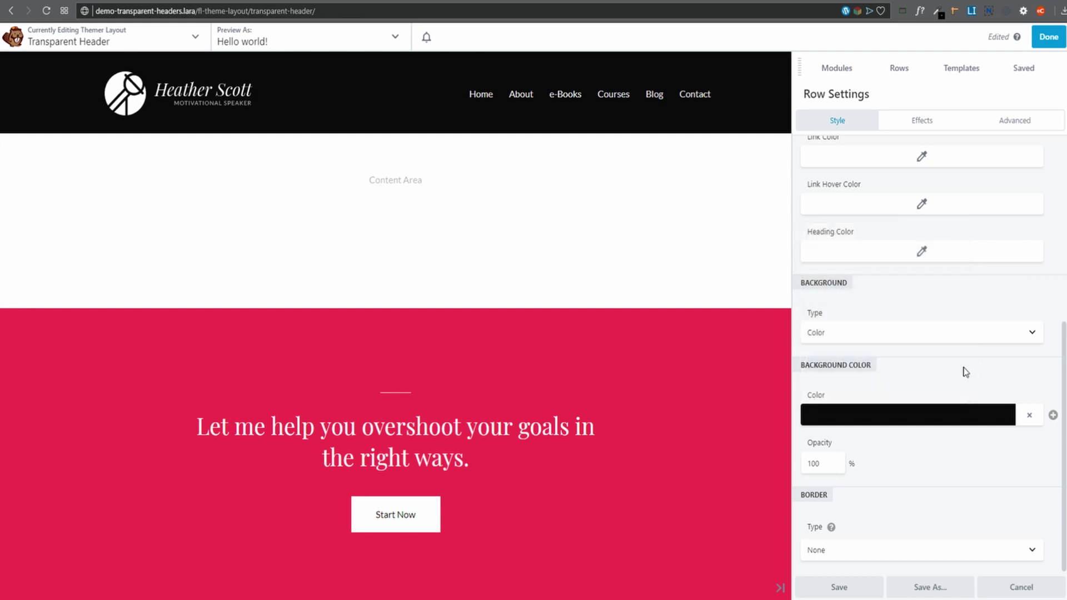
# Set the row background opacity to 40%, save the row, and finish editing
pyautogui.moveTo(819, 463); pyautogui.dragTo(761, 460)
pyautogui.write('20')
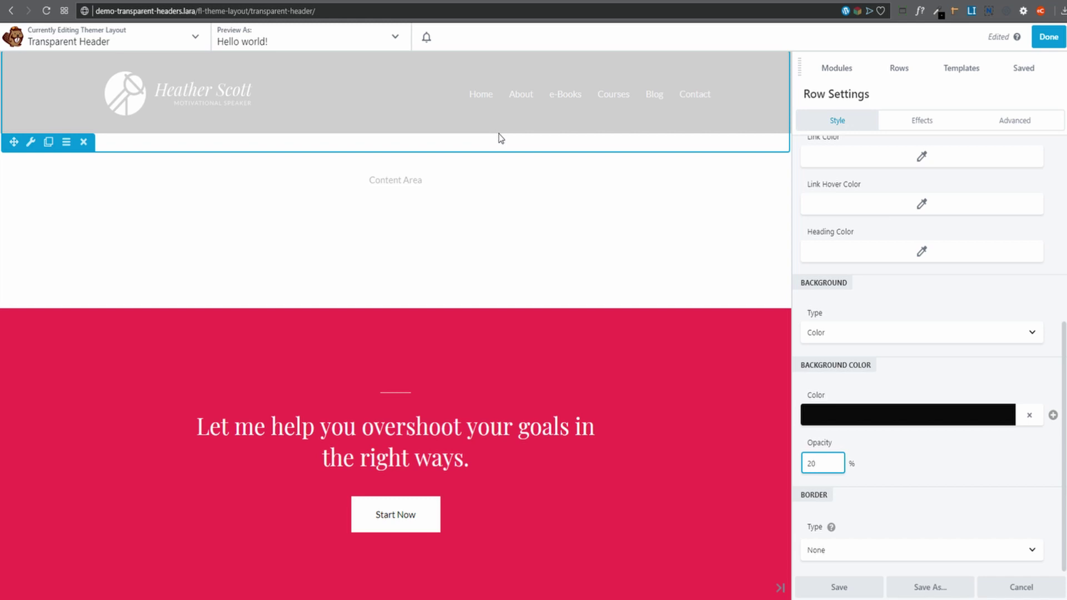
pyautogui.moveTo(830, 467); pyautogui.dragTo(780, 468)
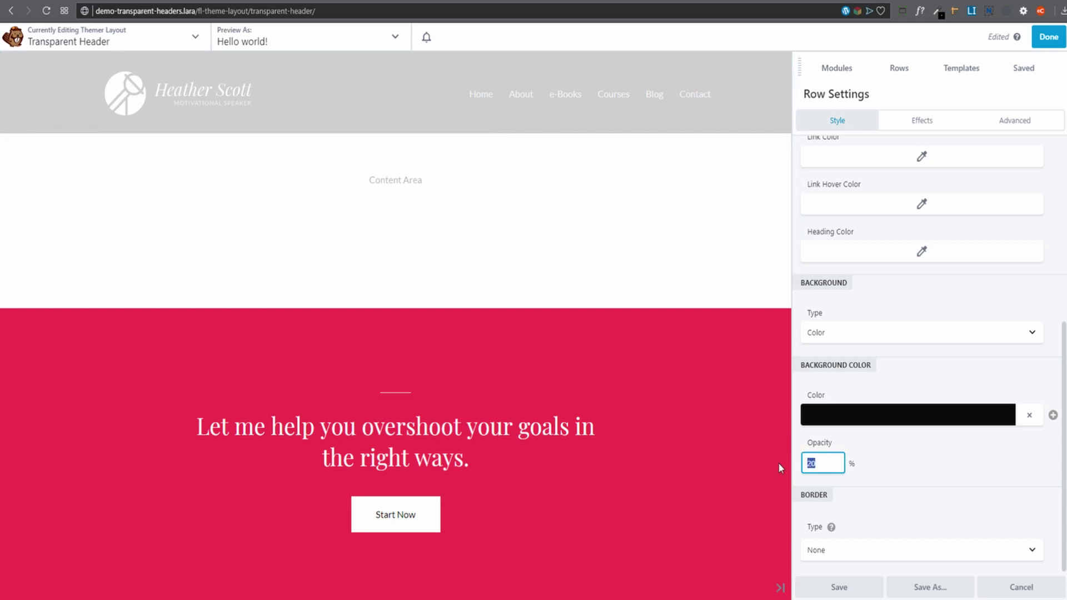
pyautogui.write('40')
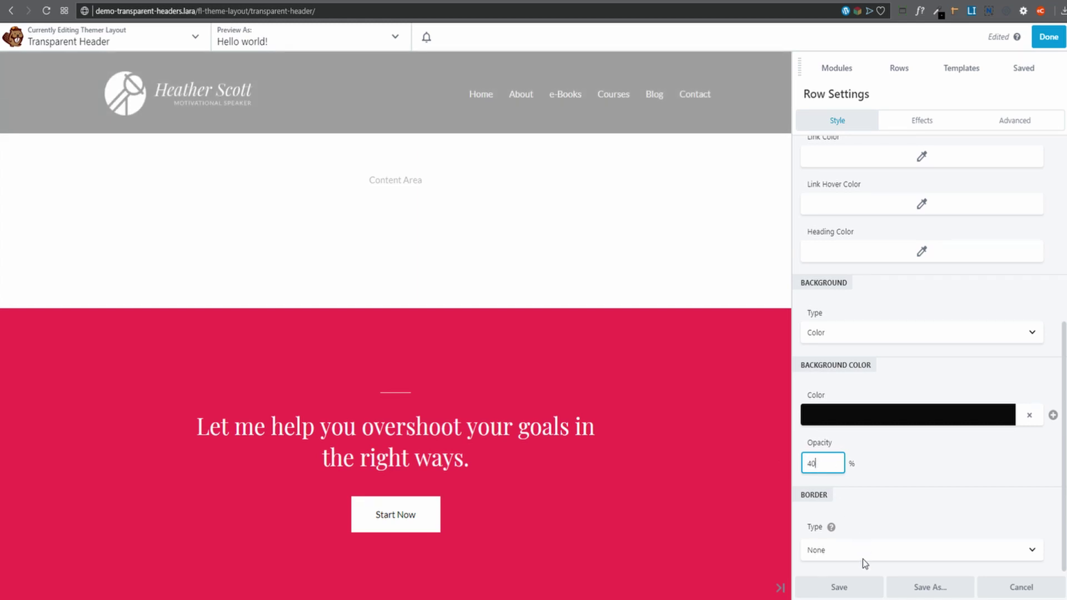
pyautogui.click(839, 587)
pyautogui.click(1048, 37)
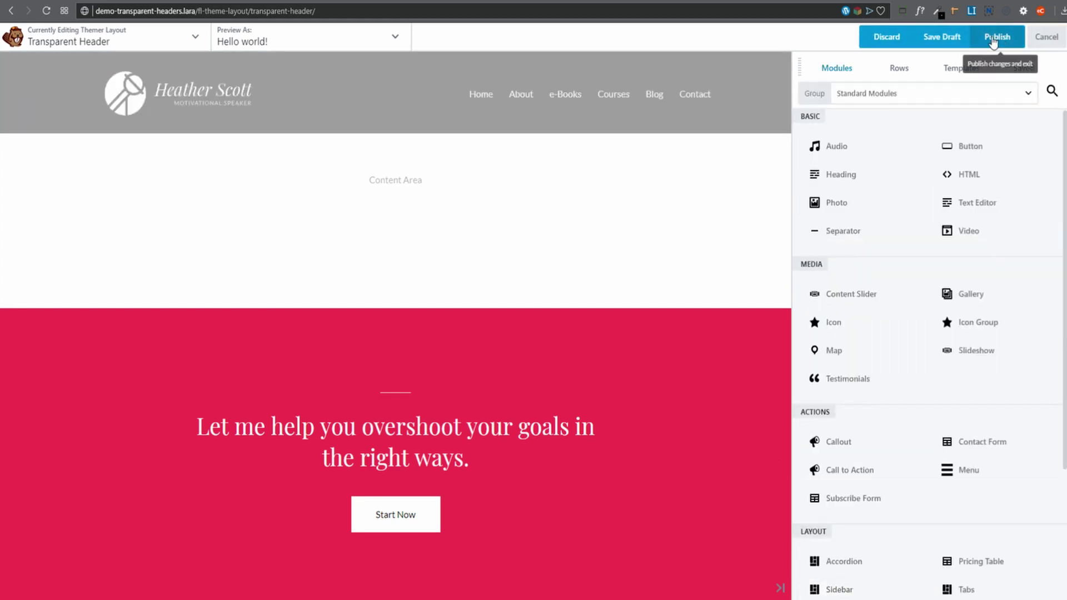
# Publish the header and scroll the homepage to check the translucent dark scrolled header
pyautogui.click(999, 37)
pyautogui.click(340, 83)
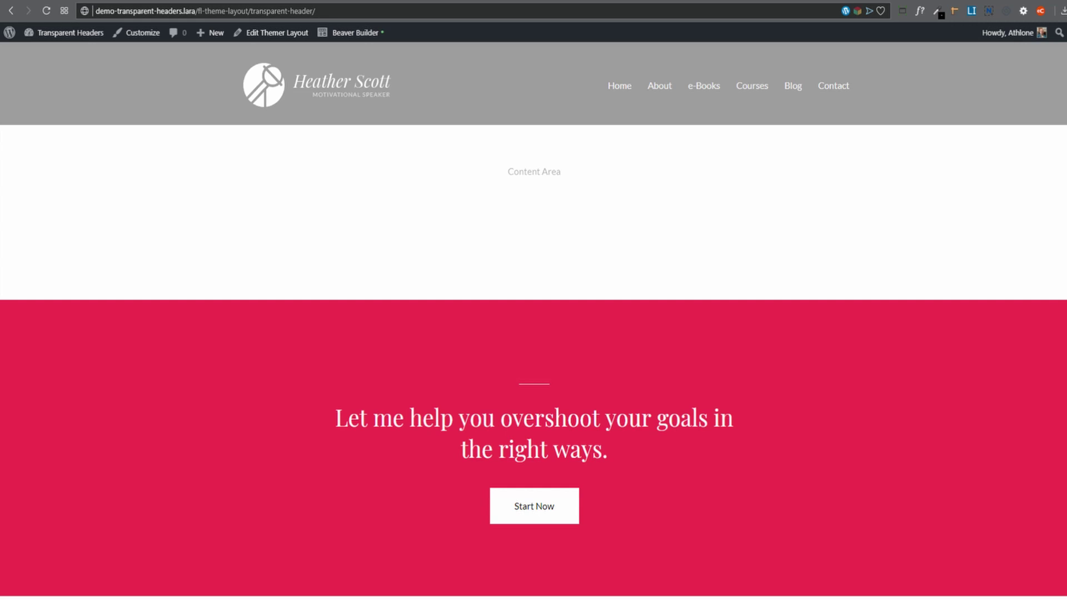
pyautogui.scroll(-10, 289, 113)
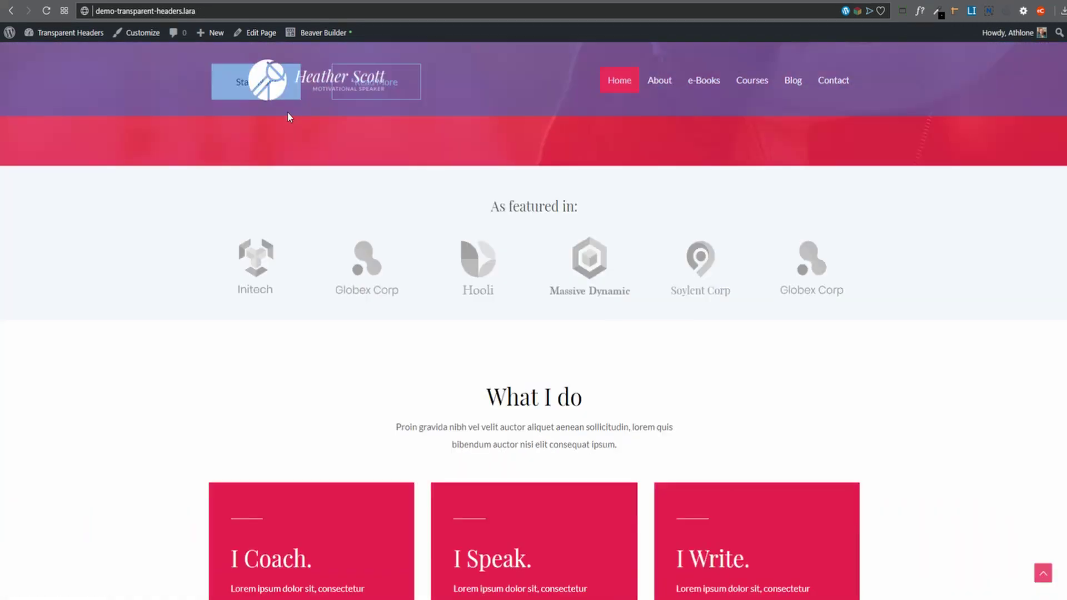
pyautogui.scroll(10, 289, 114)
pyautogui.scroll(-8, 461, 150)
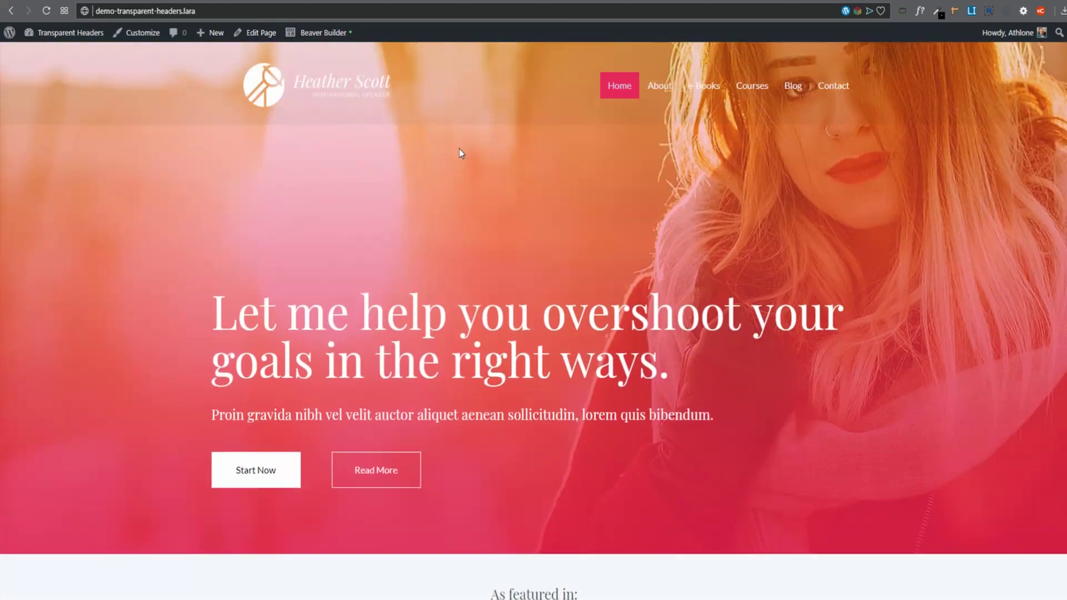
pyautogui.scroll(8, 459, 152)
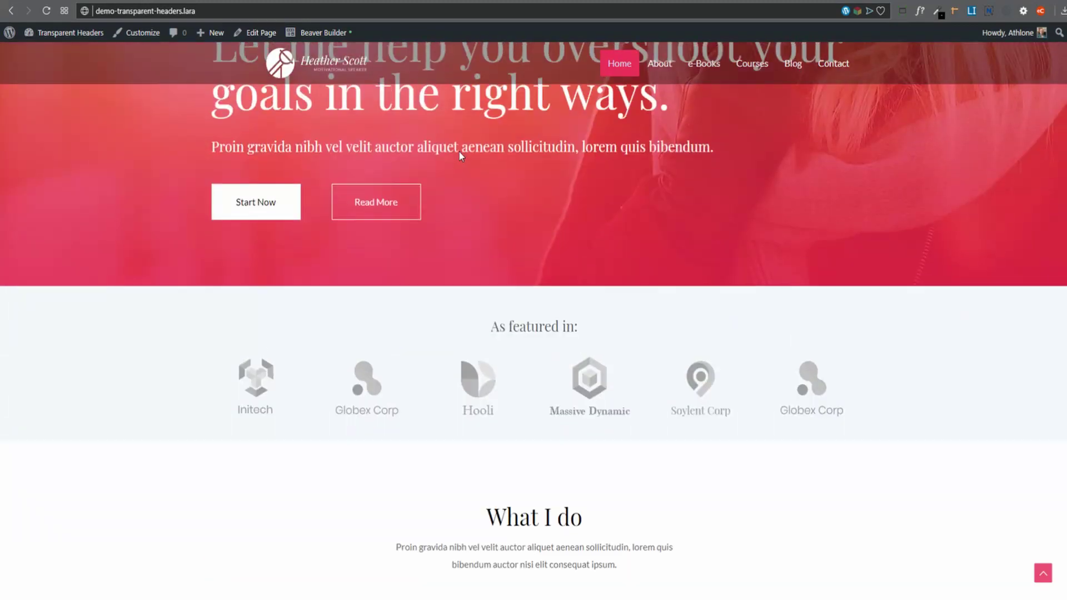
pyautogui.scroll(-10, 478, 100)
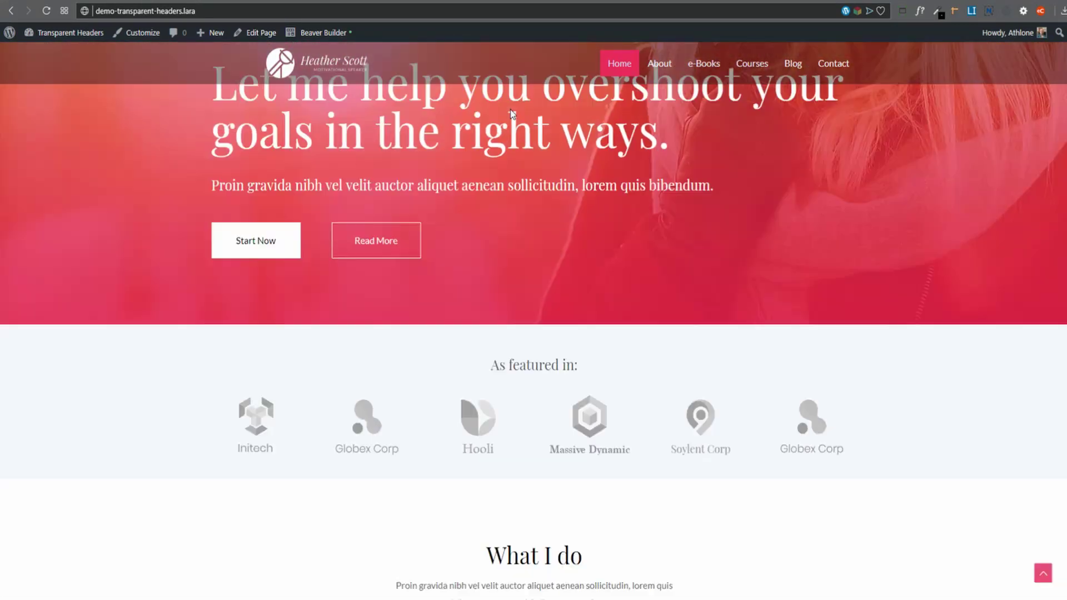
pyautogui.scroll(8, 510, 128)
pyautogui.scroll(4, 512, 128)
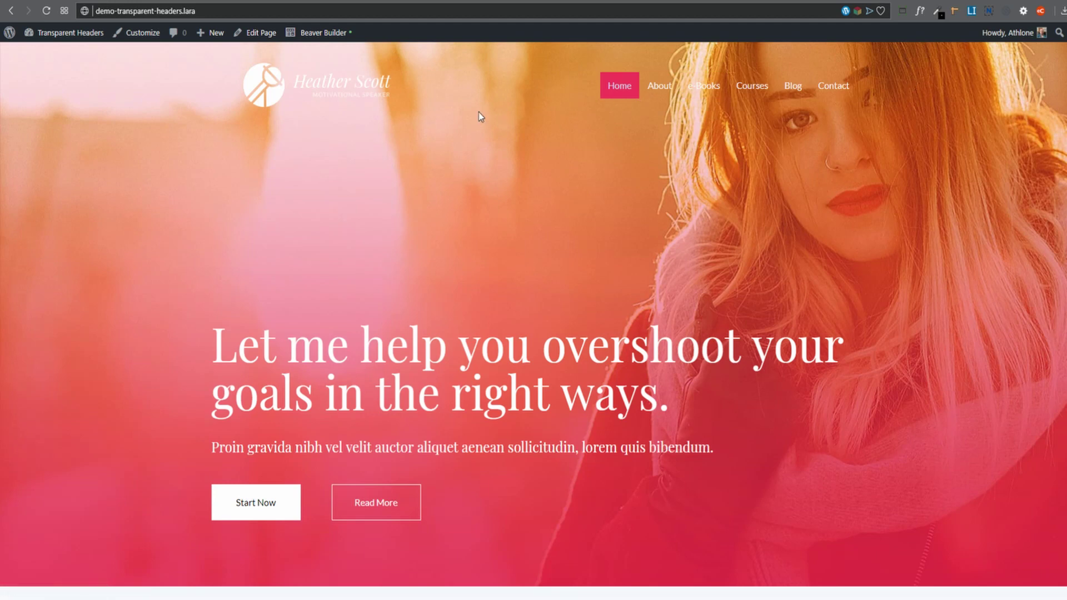
pyautogui.scroll(-10, 478, 111)
pyautogui.scroll(5, 481, 122)
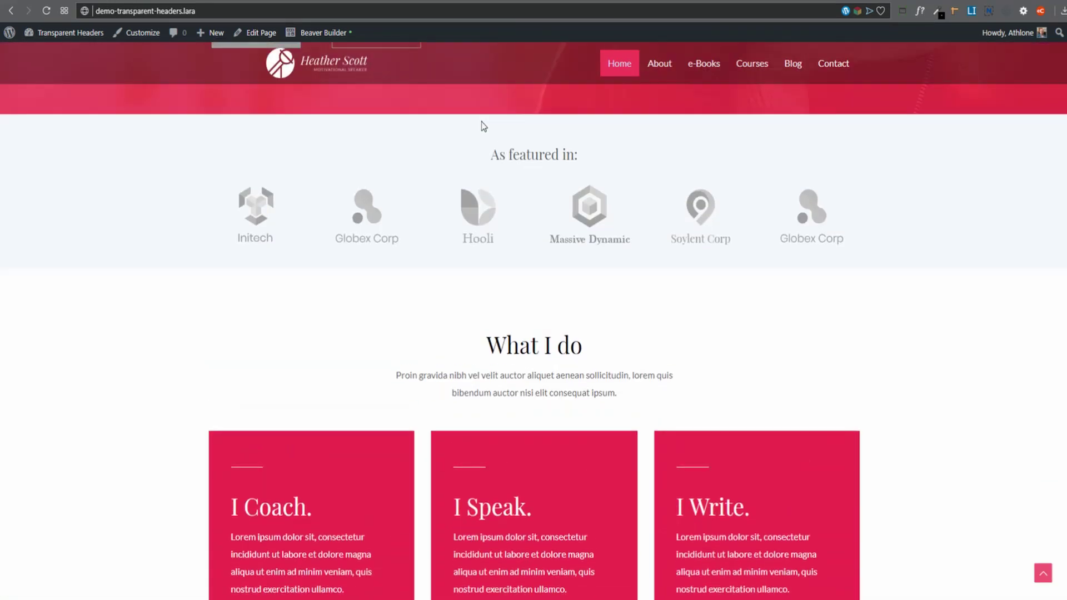
pyautogui.scroll(5, 500, 195)
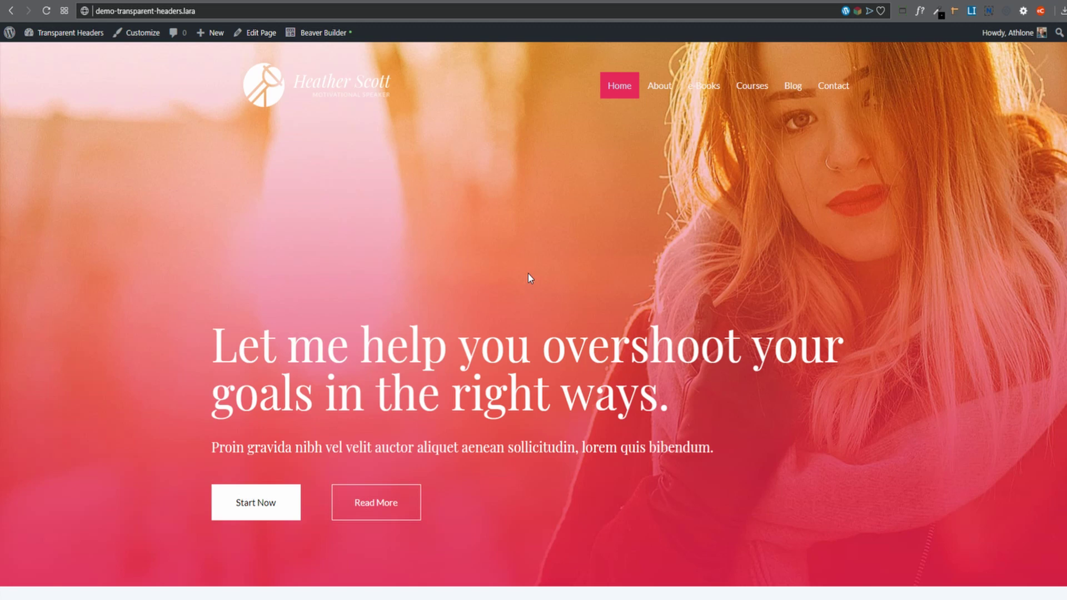